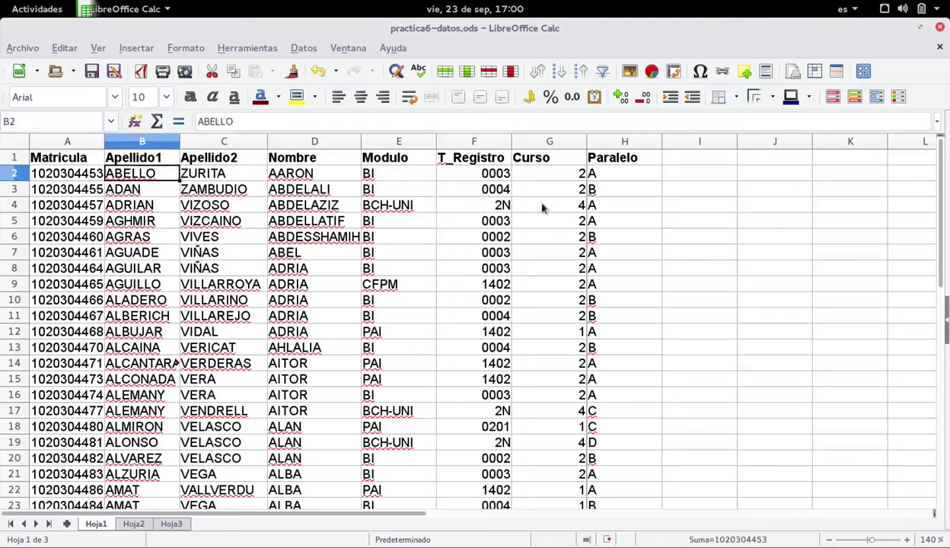
Enter the column header "Nombre Completo" in cell I1.
key(Right)
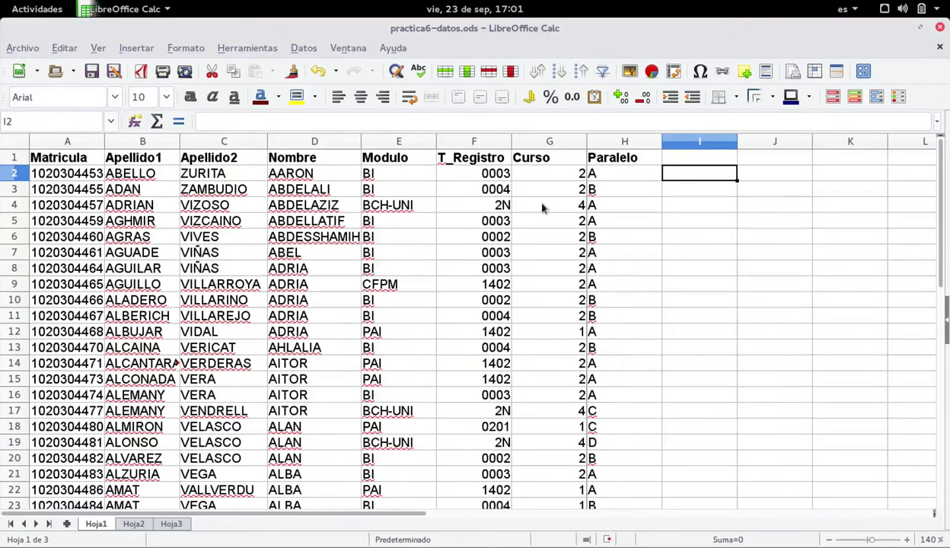
key(Up)
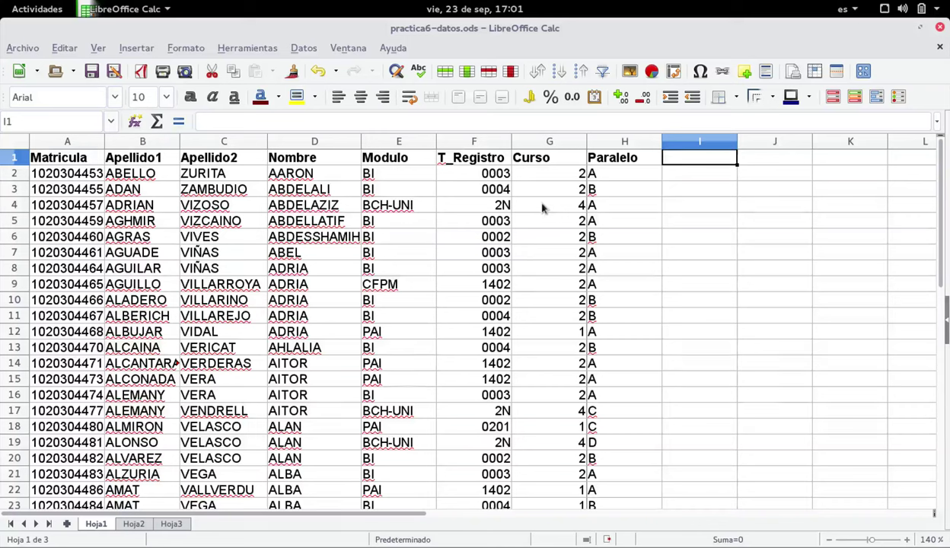
text(Nombre Complet)
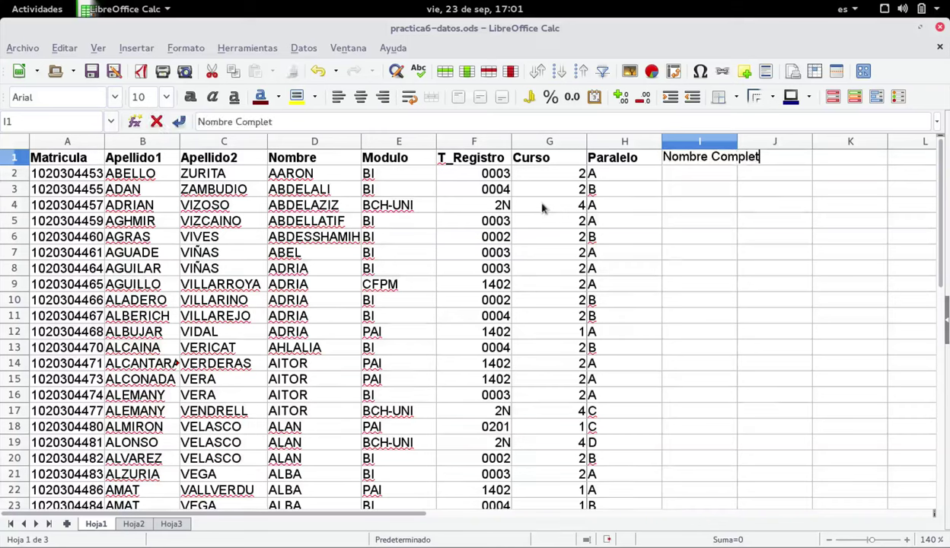
text(o)
key(Return)
Examine the first-name and surname cells of row 2 that are the source for the full name.
key(Left)
key(Left)
key(Left)
key(Left)
key(Left)
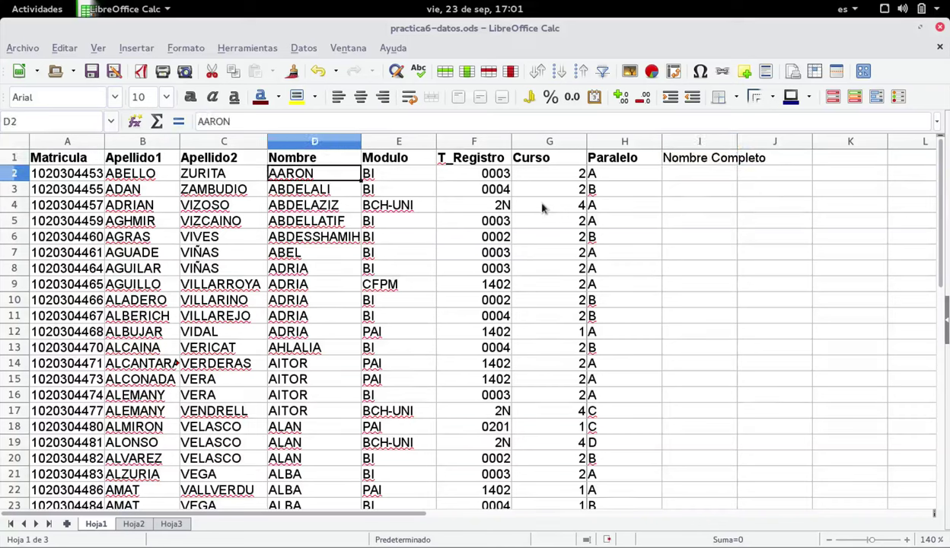
key(Left)
key(Left)
key(Left)
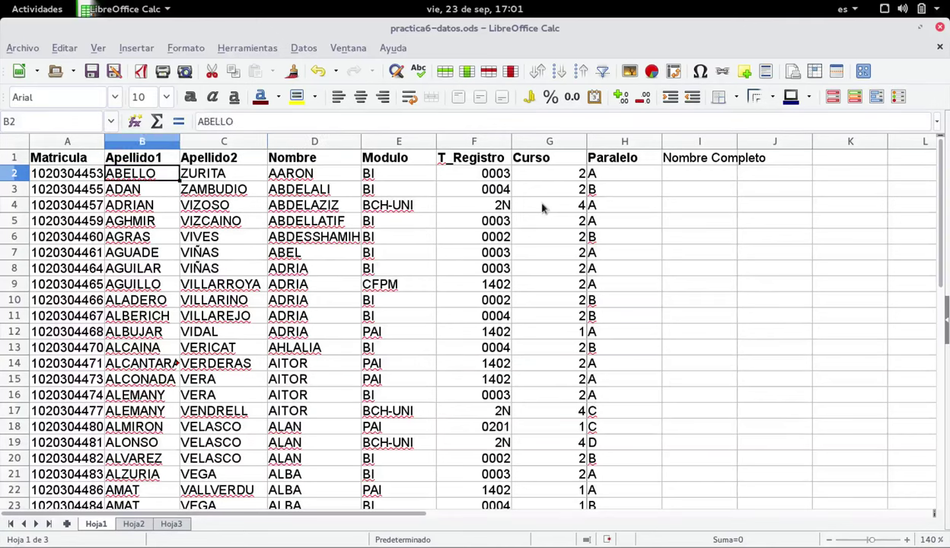
key(Right)
key(Right)
key(Right)
key(Right)
key(Right)
key(Right)
key(Right)
key(Right)
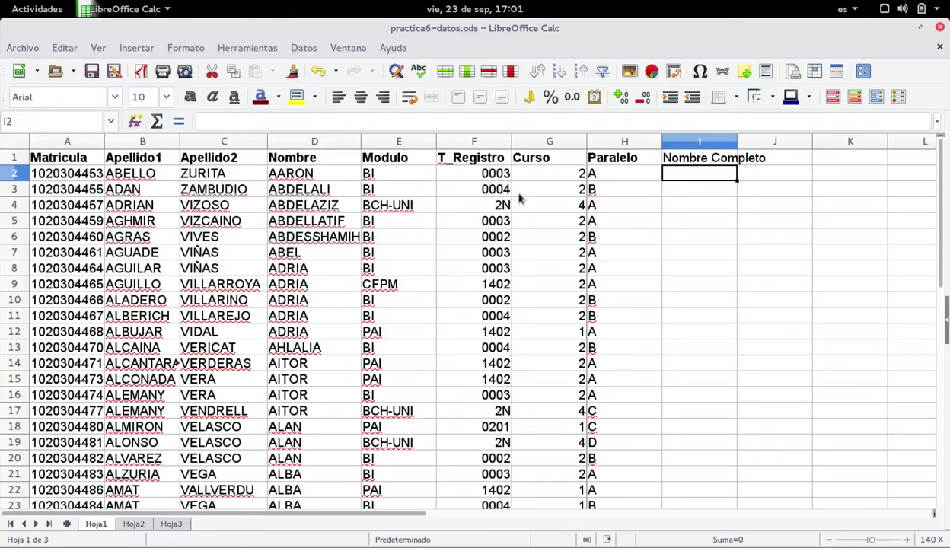
Start a formula in cell I2 that joins the first name in D2 with a quoted space: =D2&" "&.
click(209, 120)
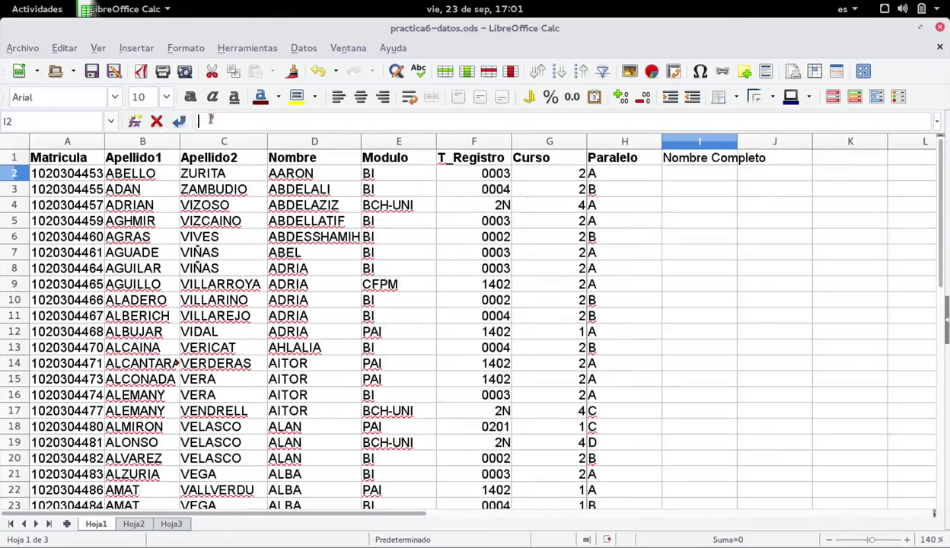
click(210, 119)
click(708, 199)
click(703, 179)
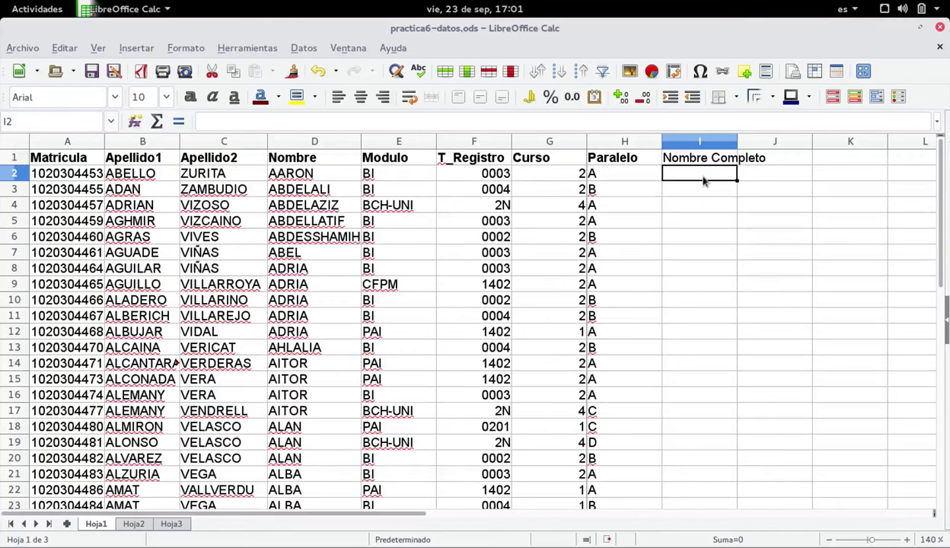
text(=)
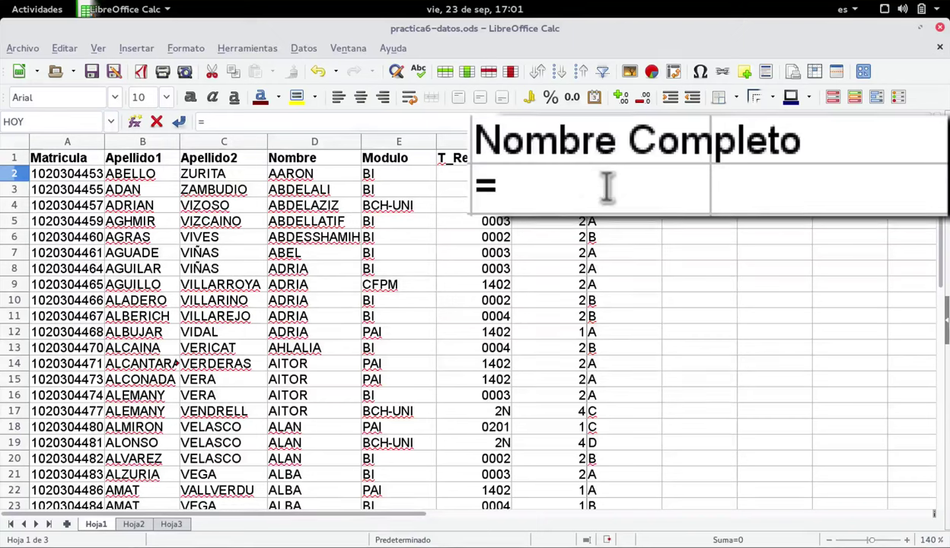
click(338, 176)
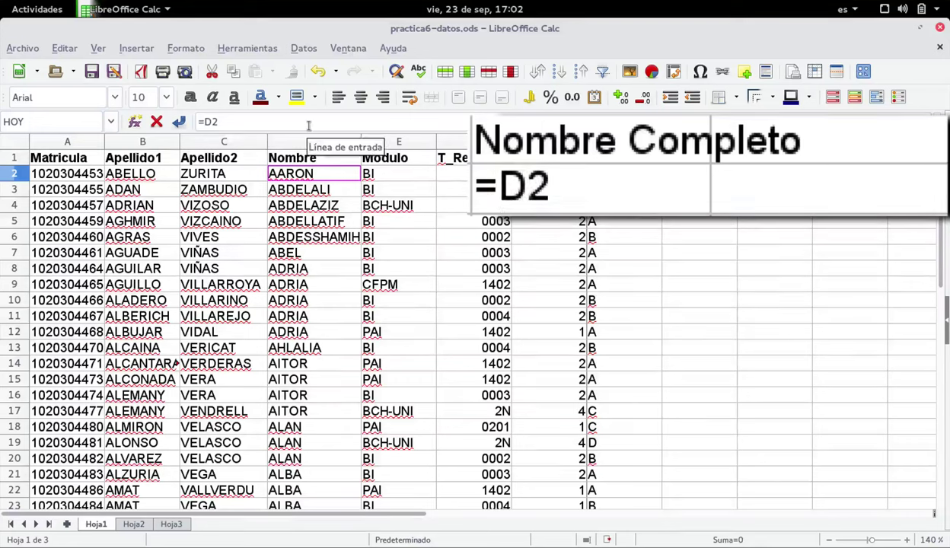
text(&)
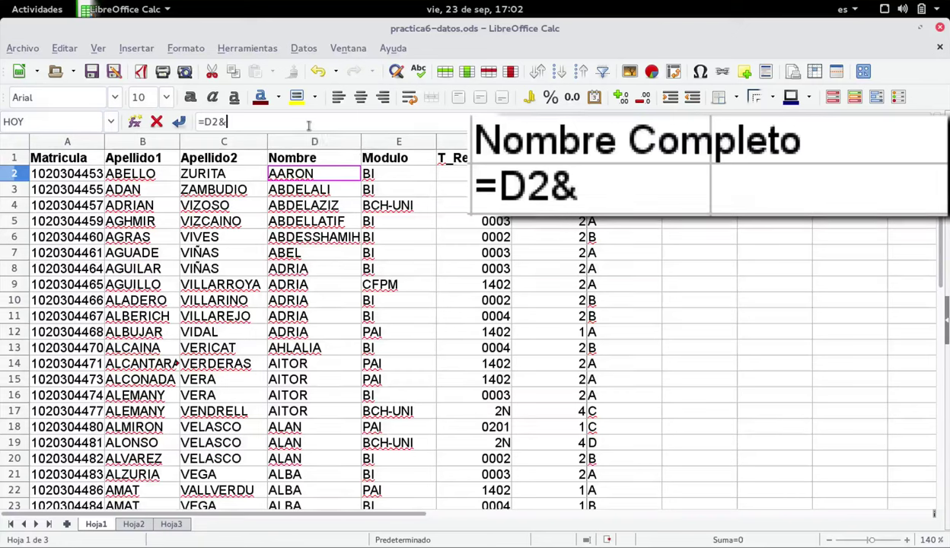
text(")
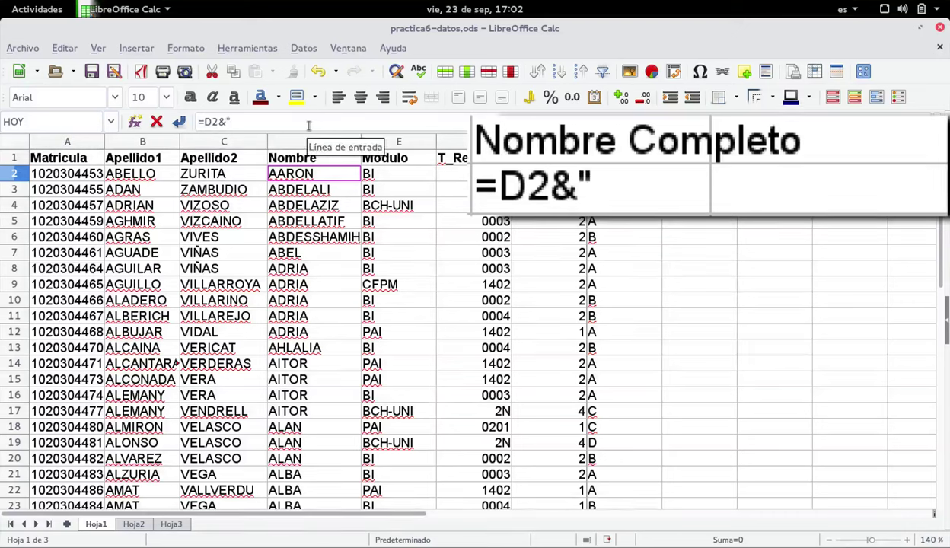
text( "&)
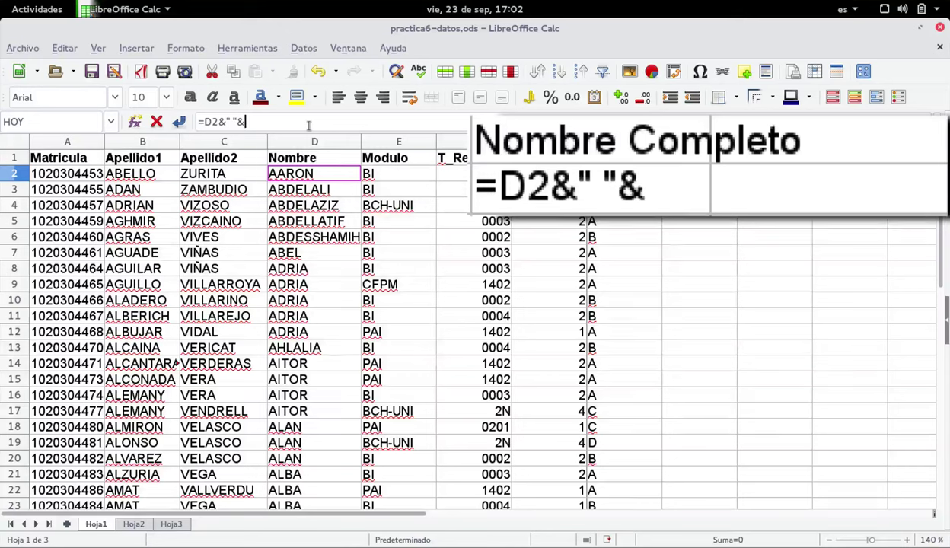
Extend the I2 formula with the first surname in B2 and another quoted space, ending with &.
click(153, 174)
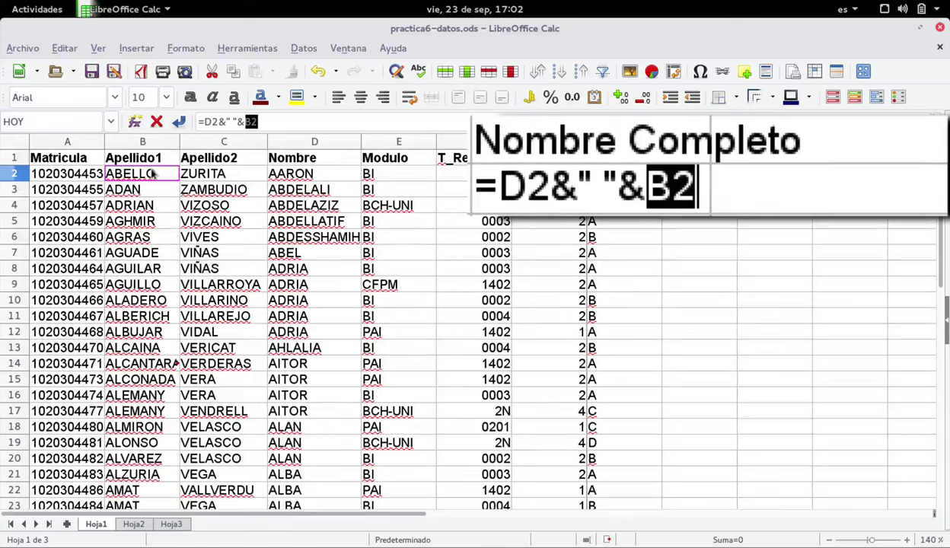
text(&)
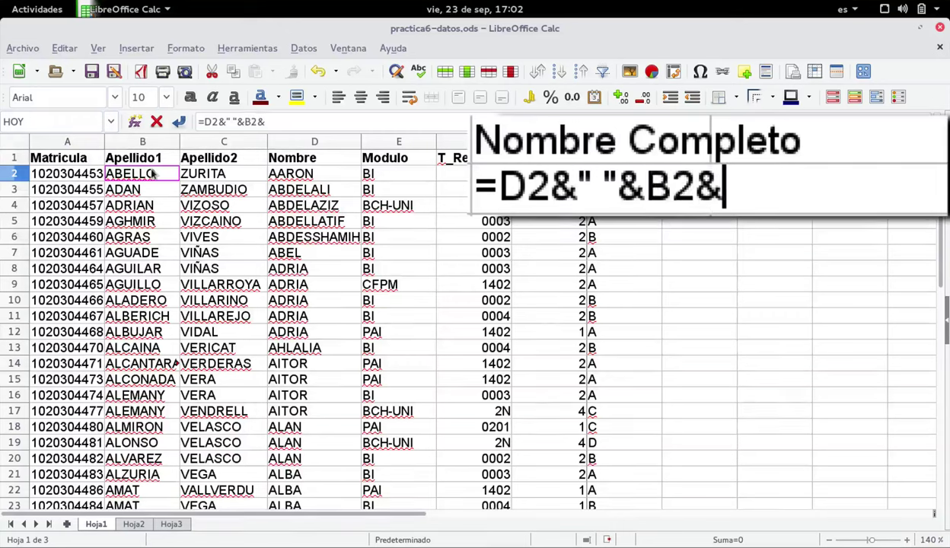
text(")
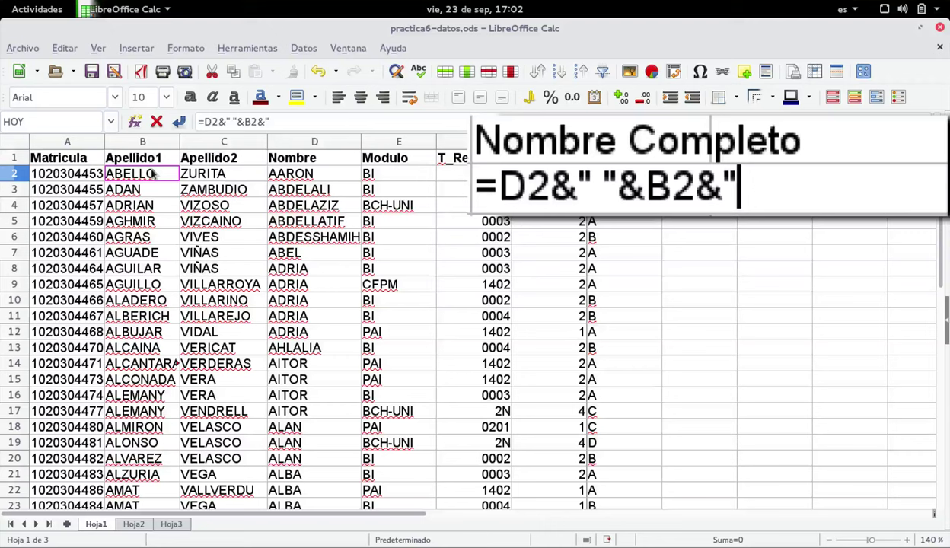
text( ")
click(267, 121)
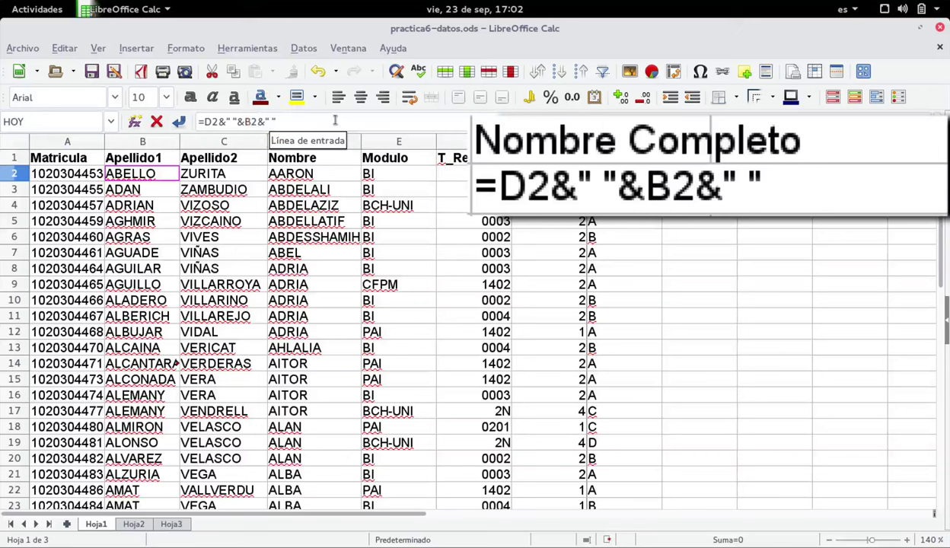
key(BackSpace)
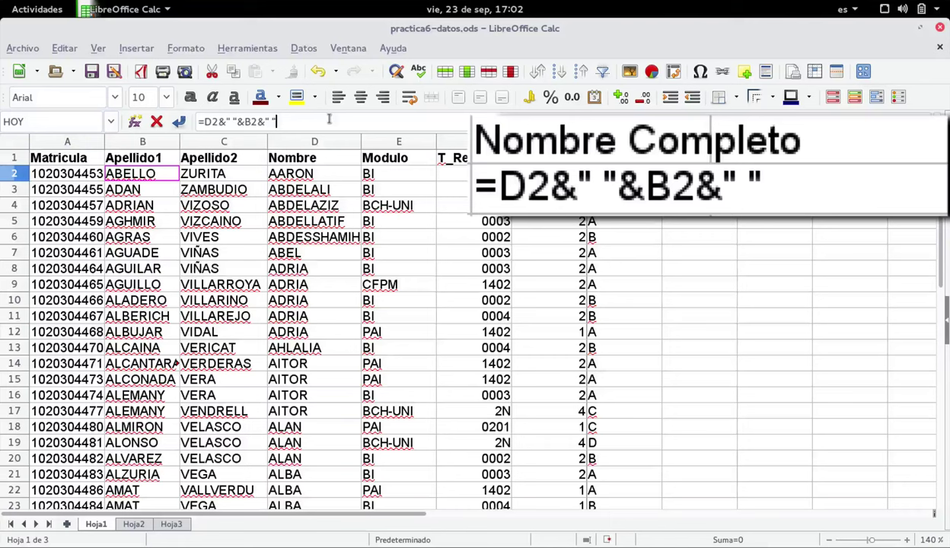
text(&)
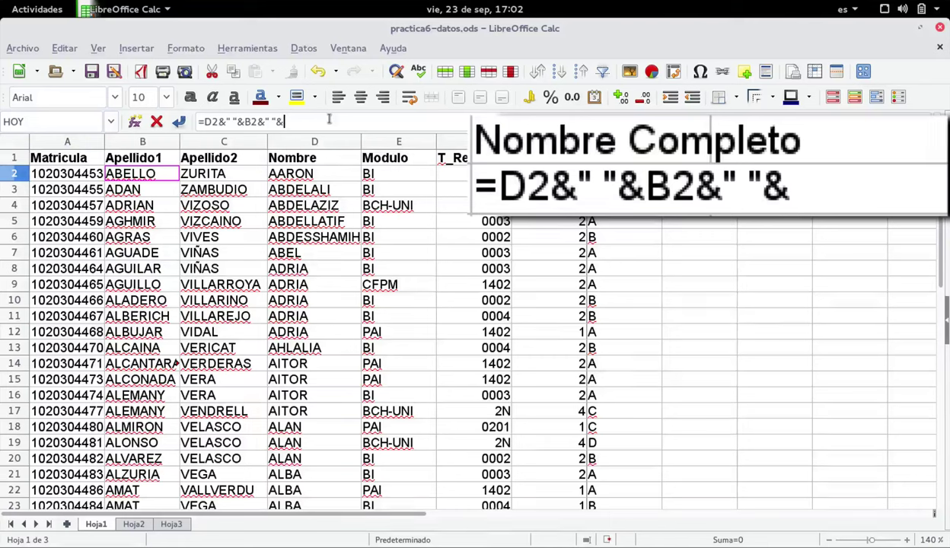
Complete the I2 formula with the second surname in C2 and commit it as =D2&" "&B2&" "&C2.
click(209, 173)
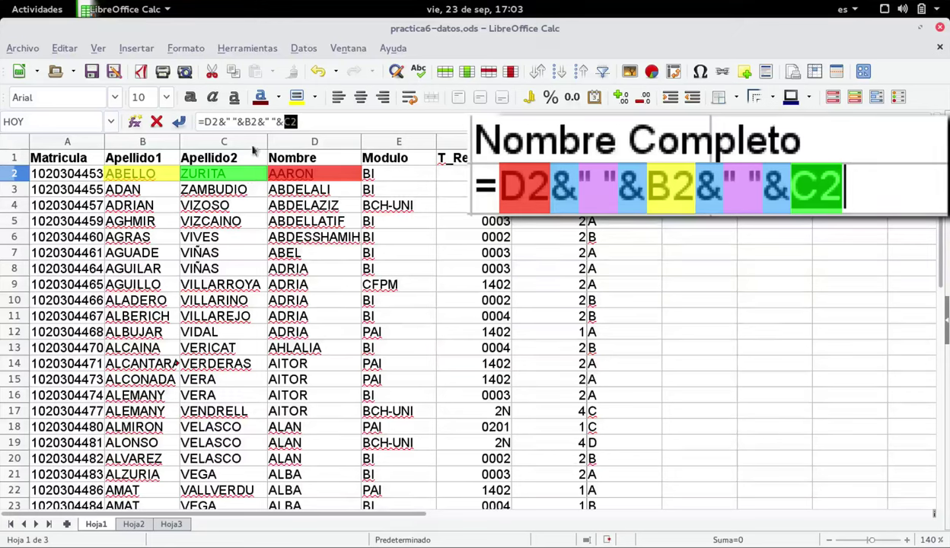
click(308, 121)
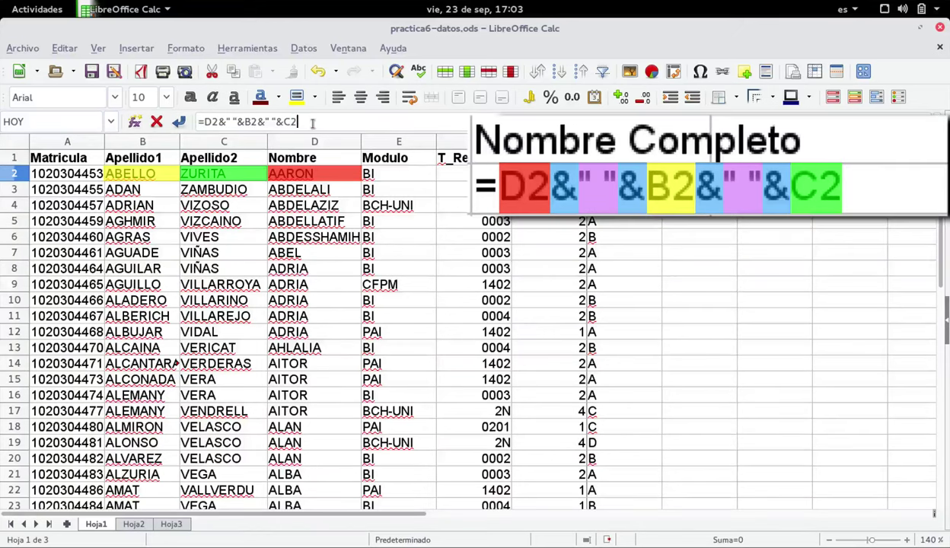
key(Return)
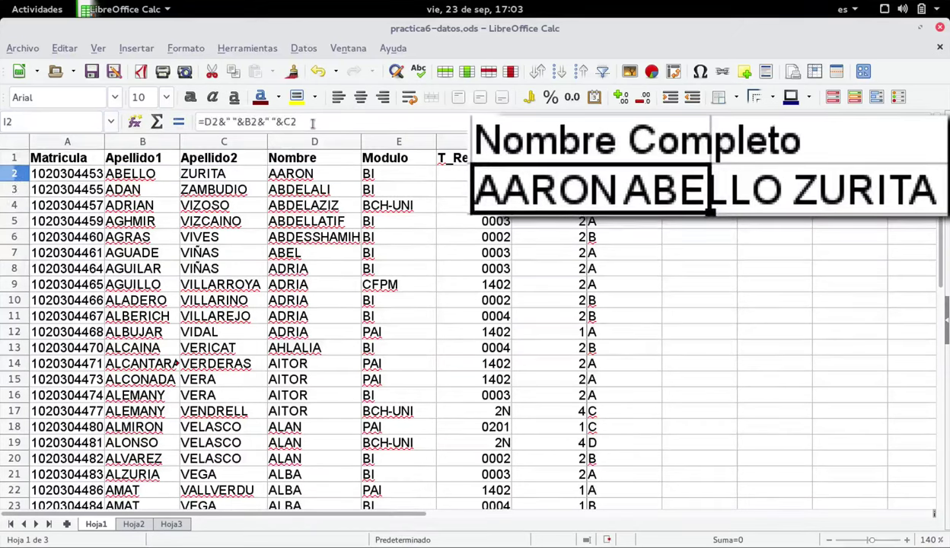
key(Down)
key(Up)
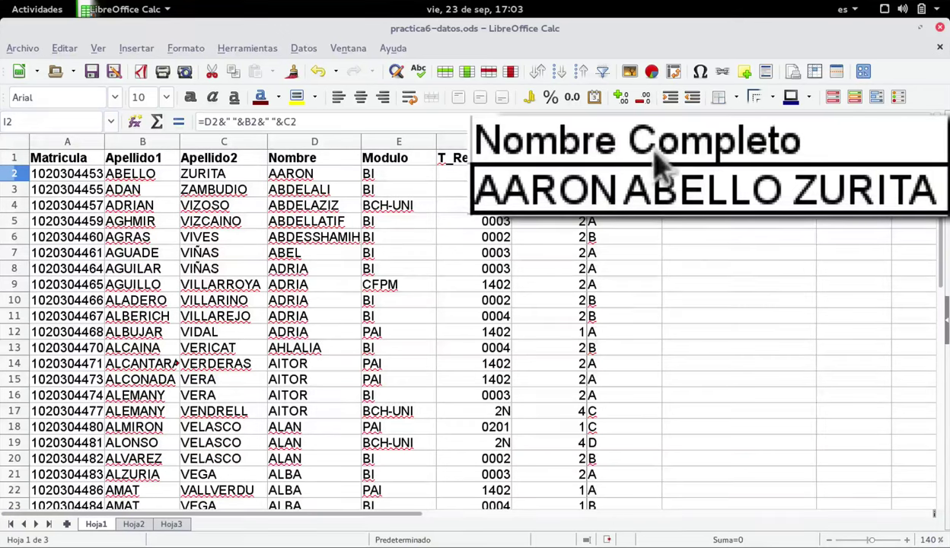
Edit the formula in I2 to fix the column of its first reference as $D2.
click(315, 121)
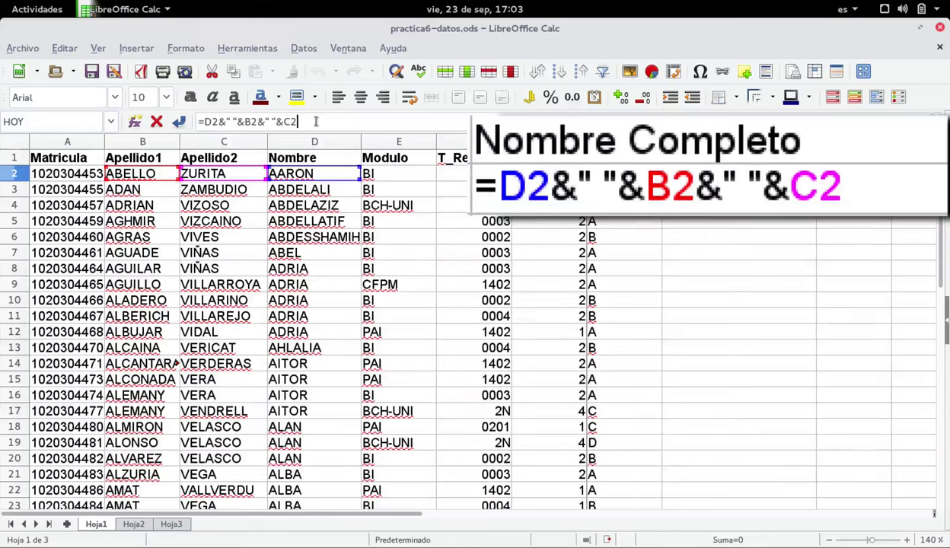
key(Left)
key(Left)
key(Left)
key(Left)
key(Left)
key(Left)
key(Left)
key(Left)
key(Left)
key(Left)
key(Left)
key(Left)
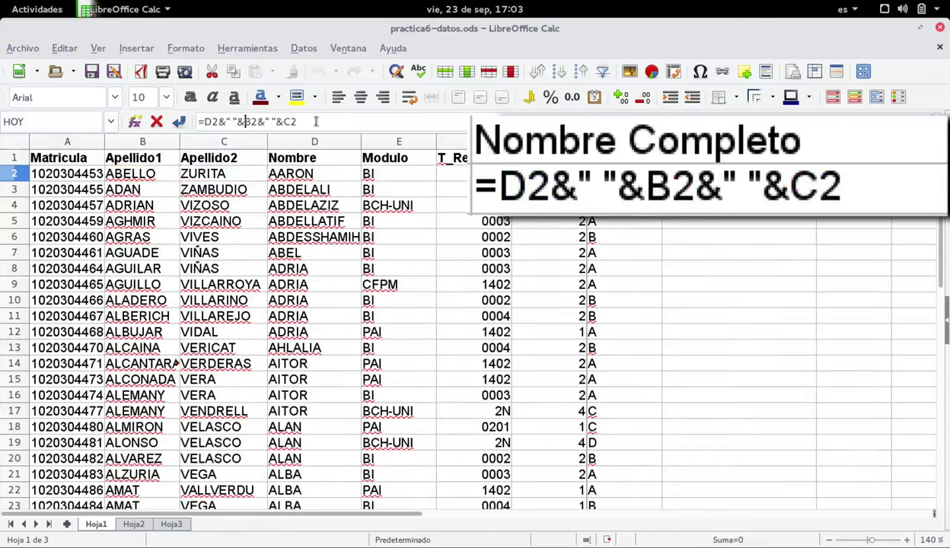
key(Left)
key(Left)
key(Left)
key(Left)
text($)
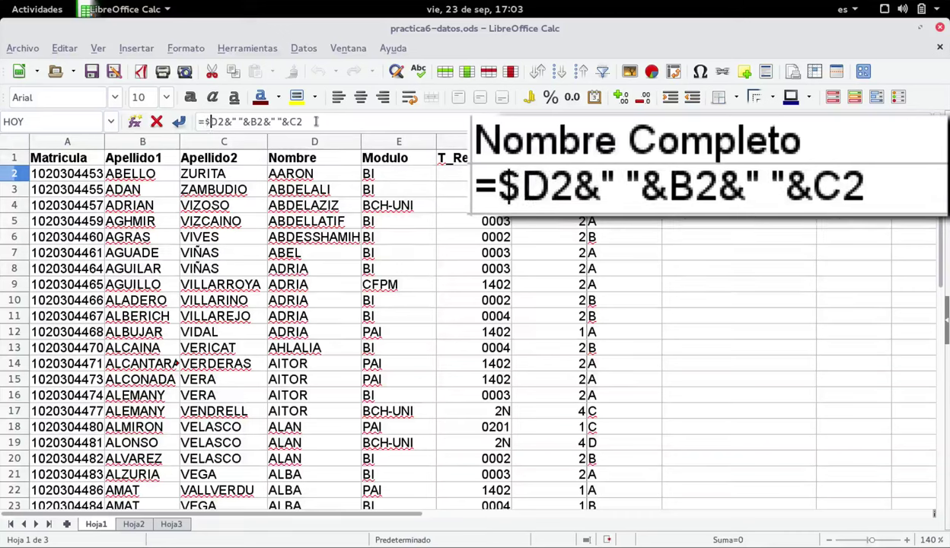
Fix the column of the first-surname reference in the formula as $B2.
key(Right)
key(Right)
key(Right)
key(Right)
key(Right)
key(Right)
key(Right)
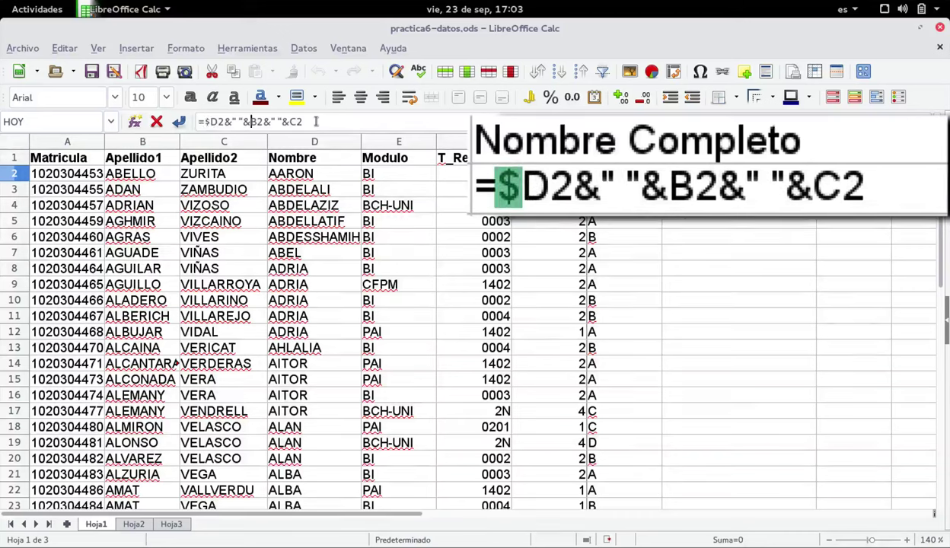
text($)
Fix the second-surname reference as $C2 and commit the formula =$D2&" "&$B2&" "&$C2.
key(Right)
key(Right)
key(Right)
key(Right)
key(Right)
key(Right)
key(Right)
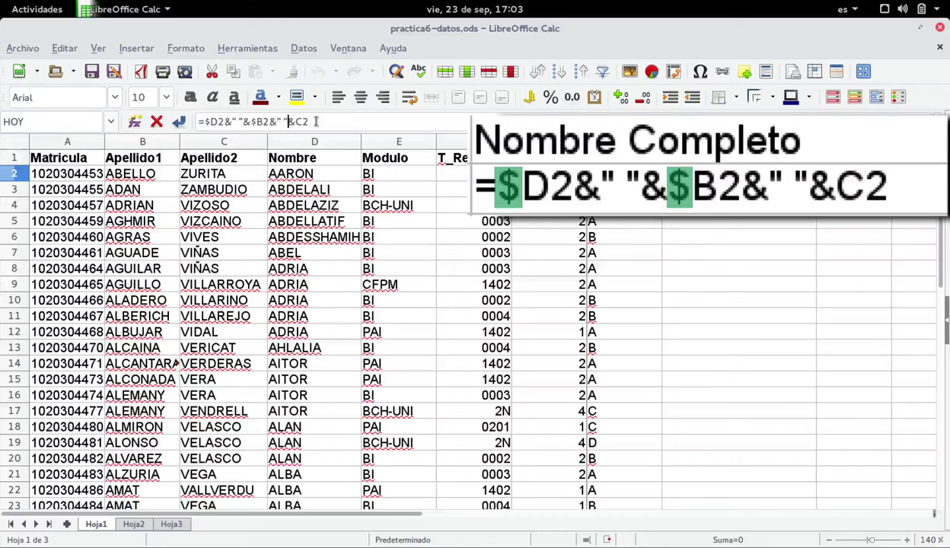
text($)
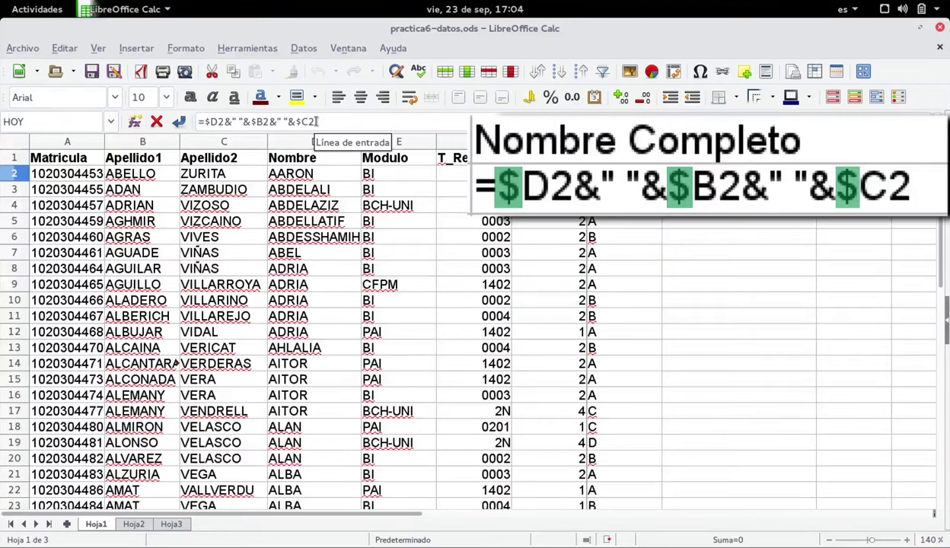
key(Return)
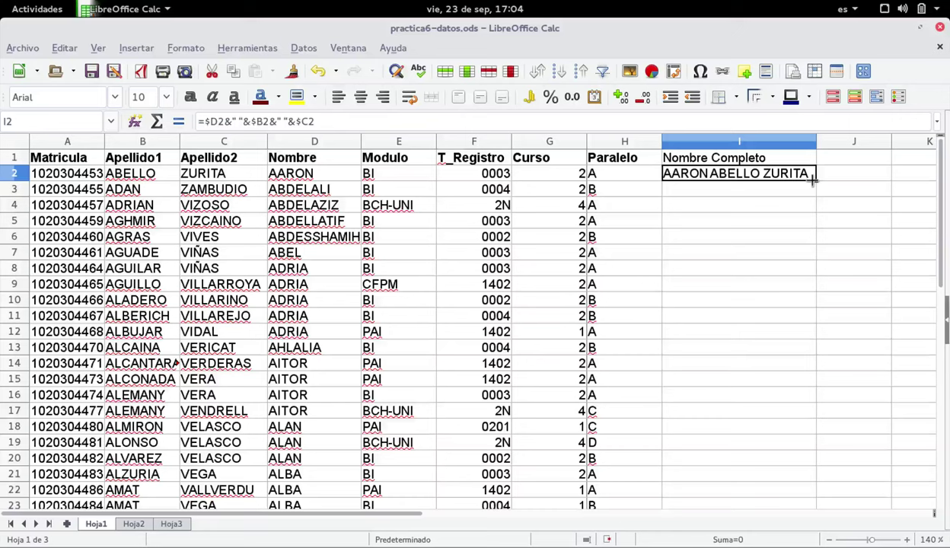
Fill the I2 formula down the Nombre Completo column to row 32 and review the filled cells.
drag(812, 179, 802, 296)
click(772, 300)
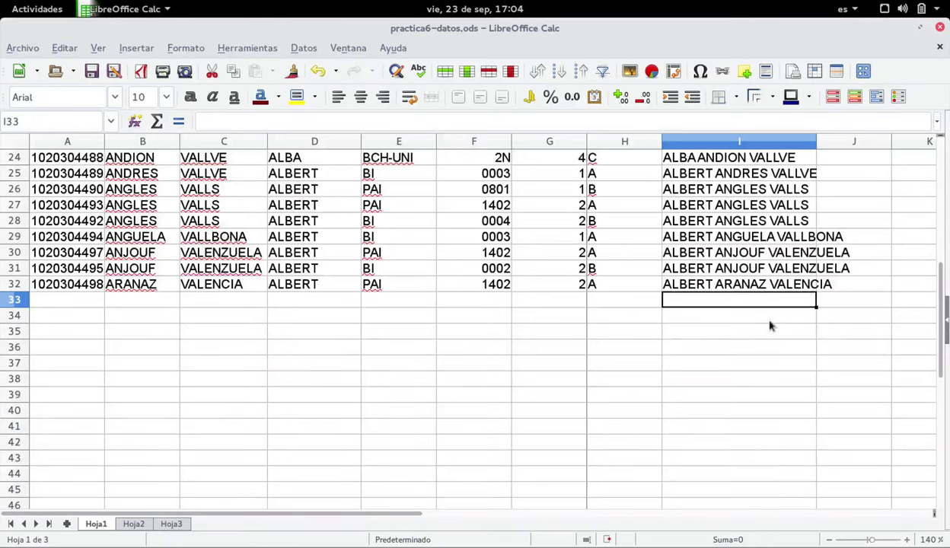
scroll(771, 325, up, 8)
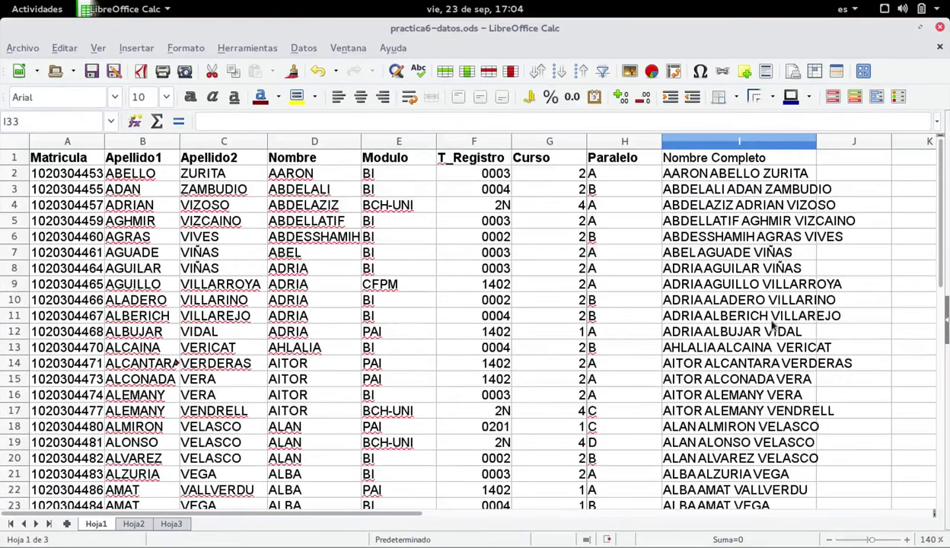
scroll(772, 325, down, 6)
scroll(773, 325, up, 6)
click(805, 176)
scroll(806, 190, down, 8)
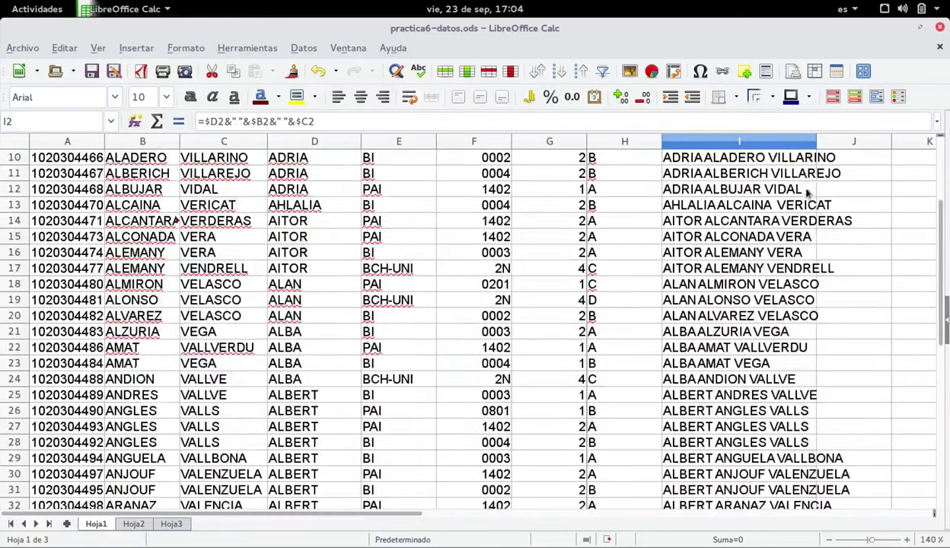
scroll(811, 207, up, 8)
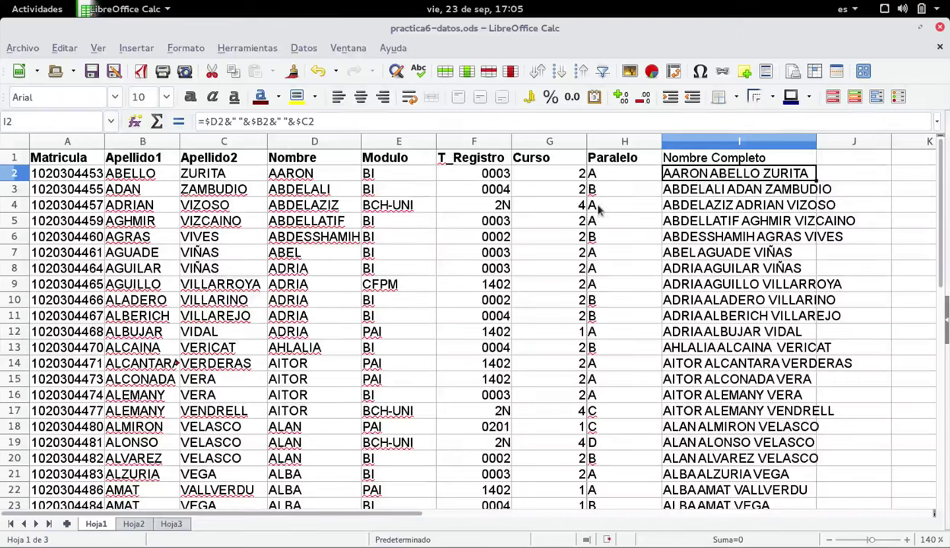
Try deleting the Apellido1 column to test its effect on the Nombre Completo formulas, and undo the deletion.
click(253, 143)
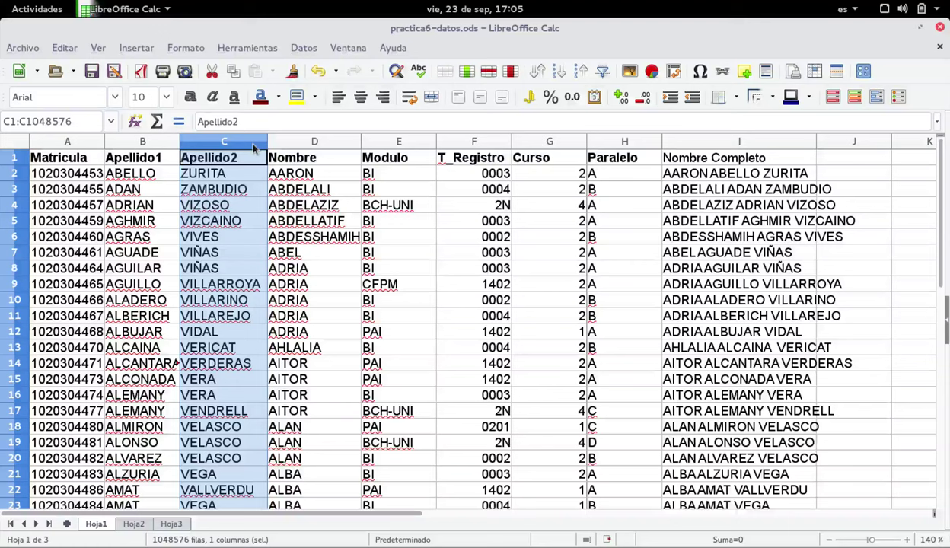
right_click(253, 148)
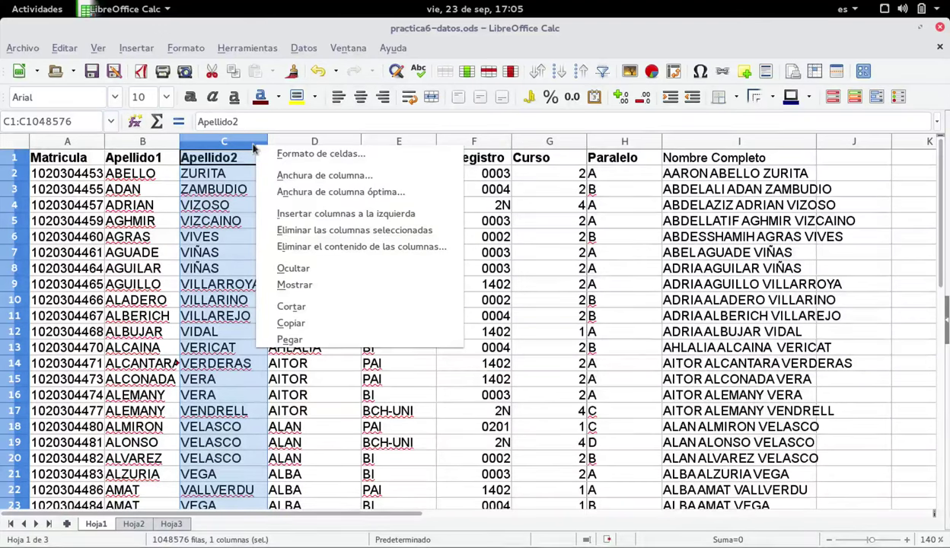
click(158, 142)
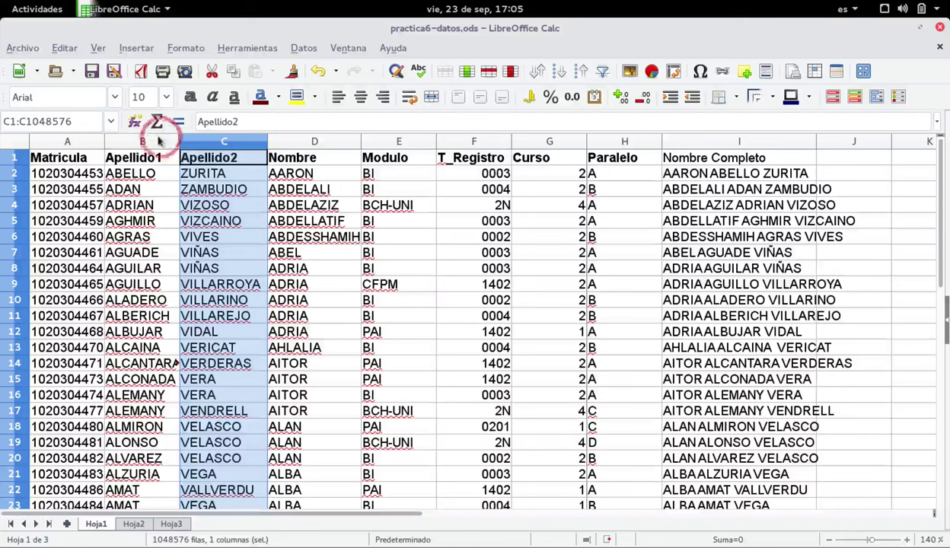
click(158, 142)
right_click(159, 141)
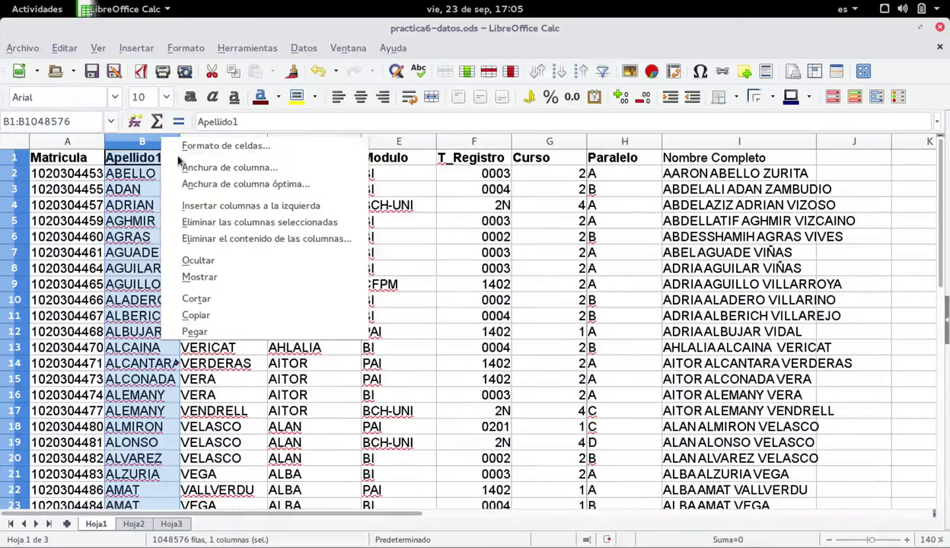
click(237, 222)
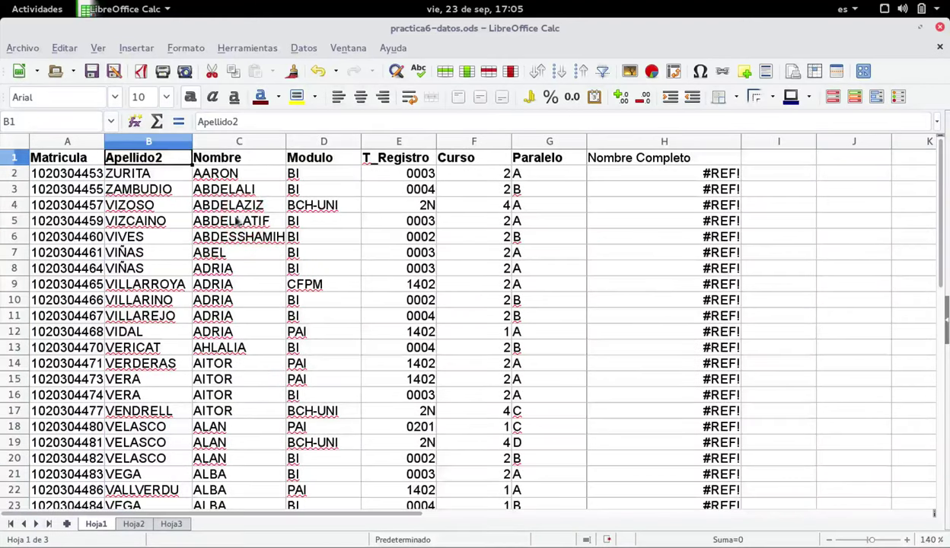
click(679, 175)
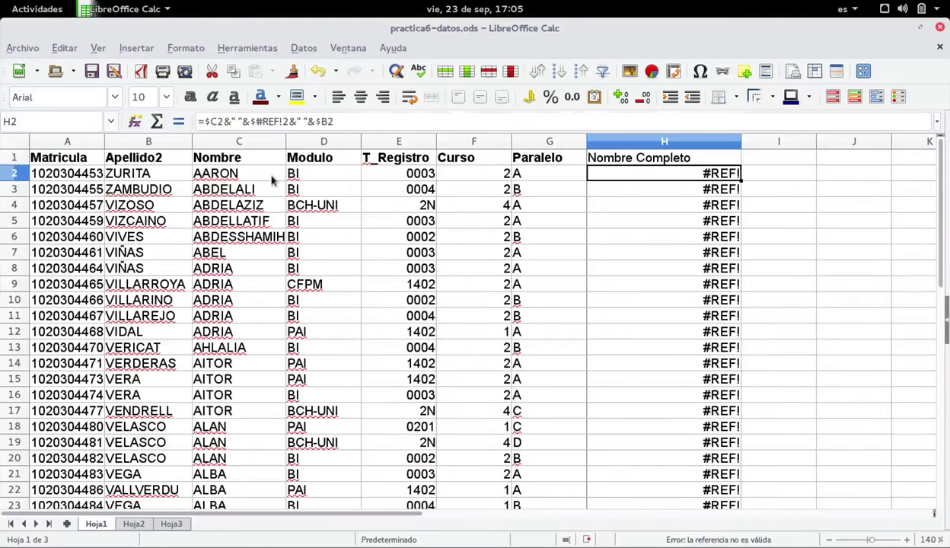
key(ctrl+z)
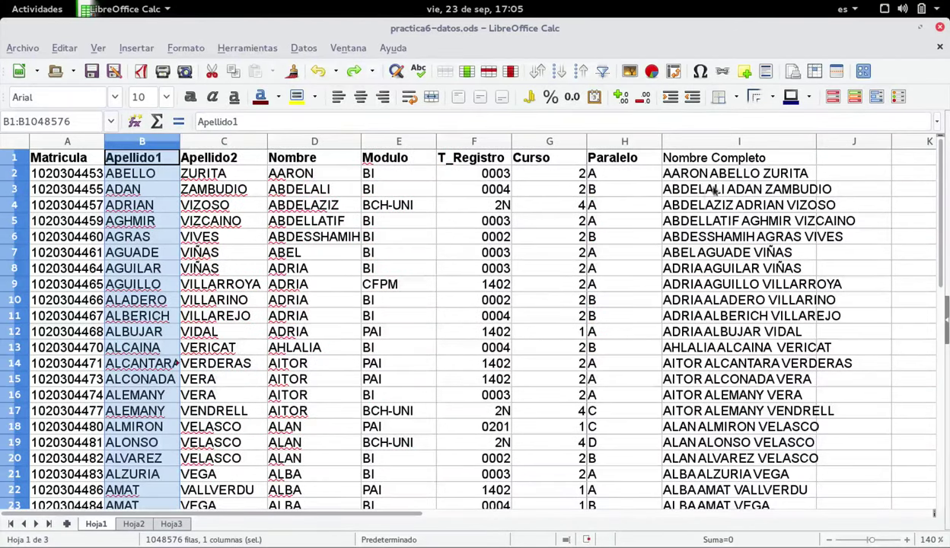
Copy the Nombre Completo formula cells I2:I32.
click(704, 175)
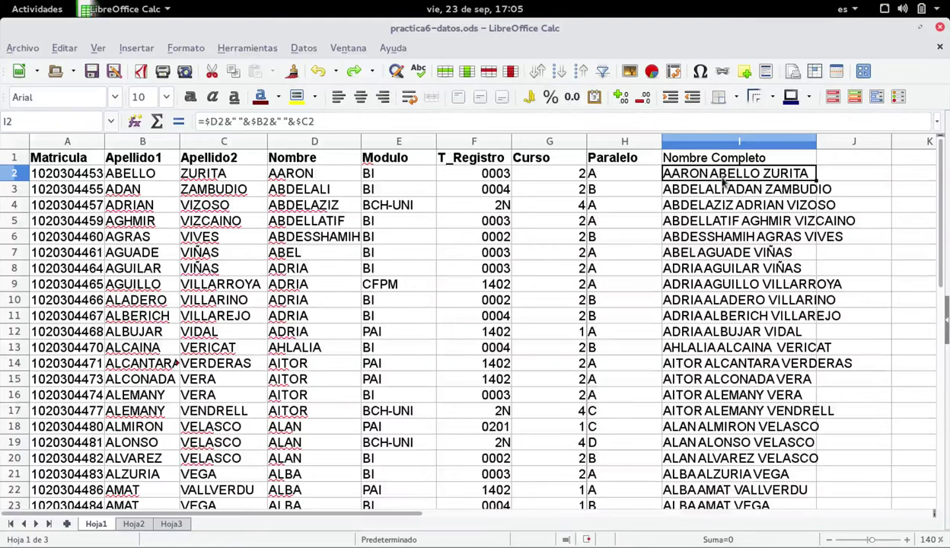
key(shift+Down)
key(shift+Down)
key(shift+Down)
key(shift+Down)
key(shift+Down)
key(shift+Down)
key(shift+Down)
key(shift+Down)
key(shift+Down)
key(shift+Down)
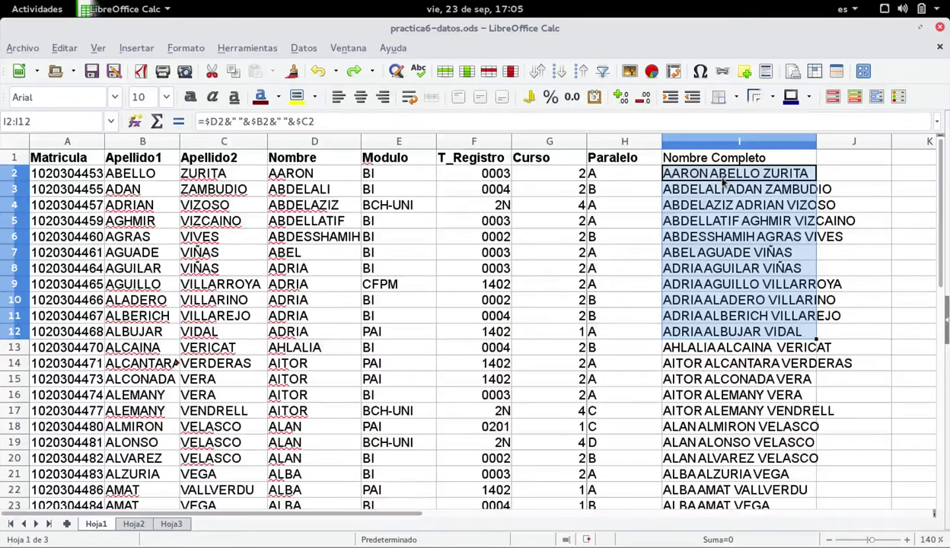
key(shift+Down)
key(shift+Down)
key(shift+Down)
key(shift+Down)
key(shift+Down)
key(shift+Down)
key(shift+Down)
key(shift+Down)
key(shift+Down)
key(shift+Down)
key(shift+Down)
key(shift+Down)
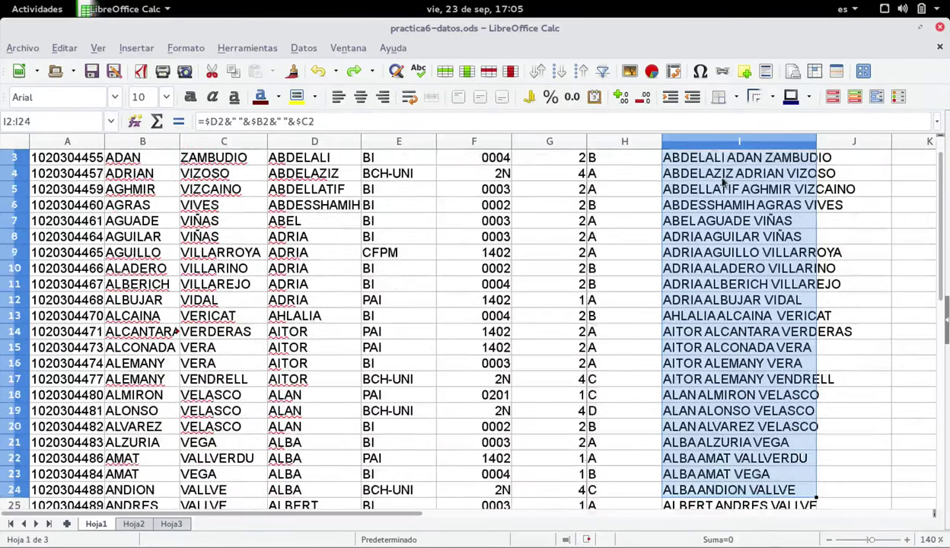
key(shift+Down)
key(shift+Down)
key(shift+Down)
key(shift+Down)
key(shift+Down)
key(shift+Down)
key(shift+Down)
key(shift+Down)
key(shift+Down)
key(shift+Down)
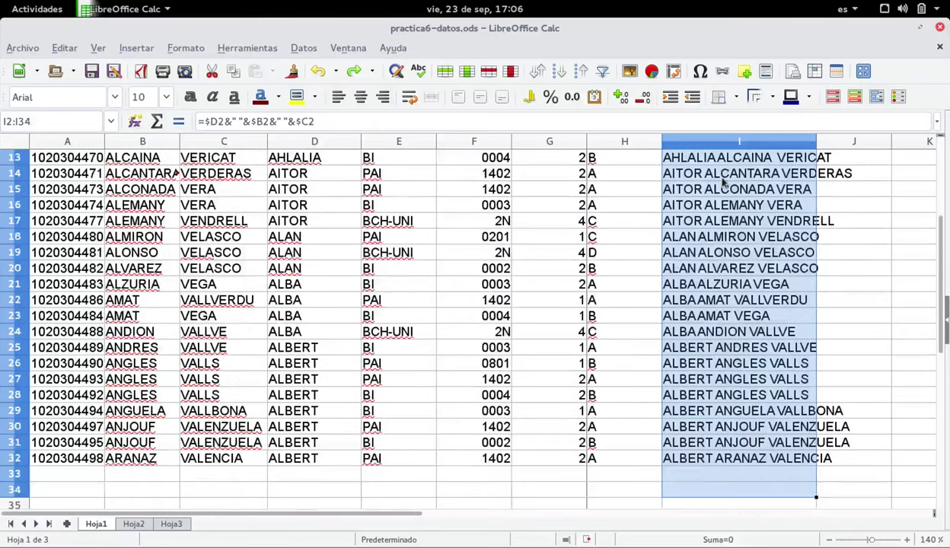
key(shift+Up)
key(shift+Up)
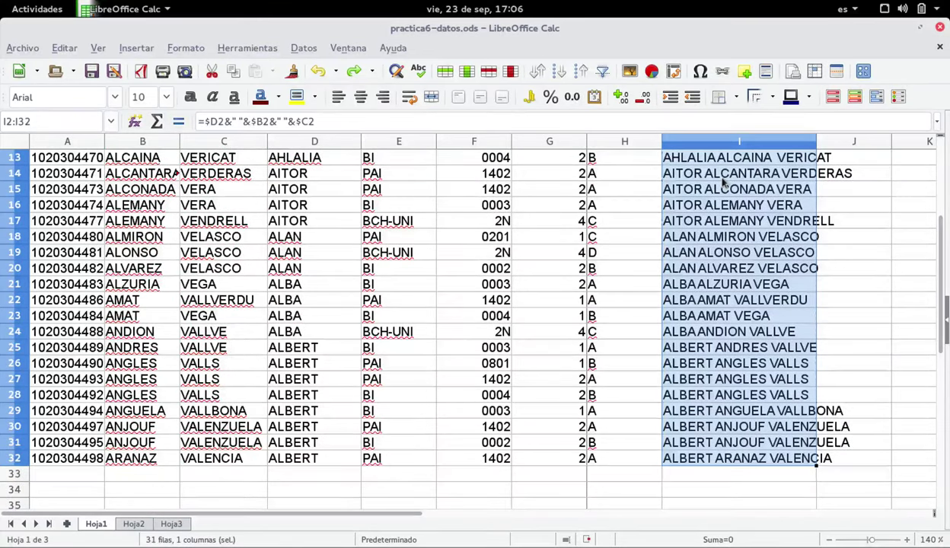
key(ctrl+c)
scroll(805, 231, down, 20)
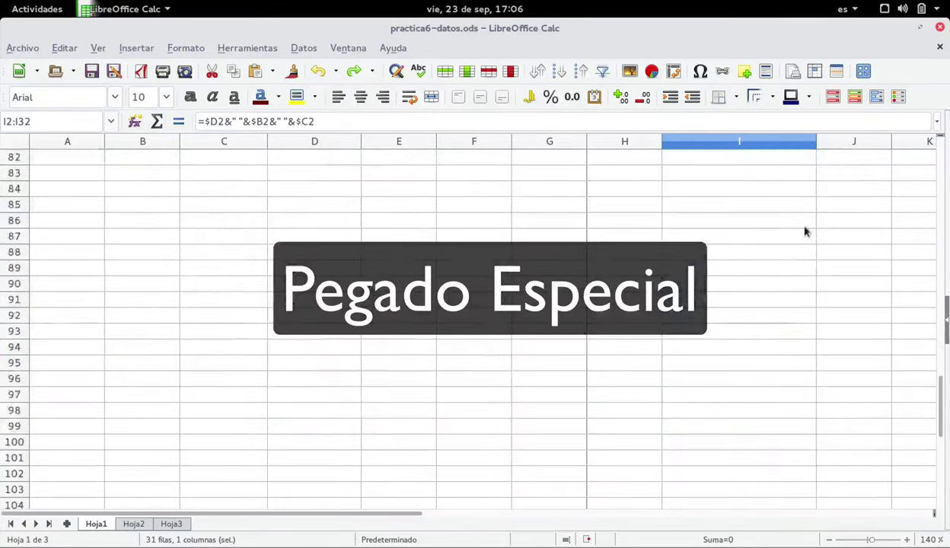
scroll(806, 231, up, 20)
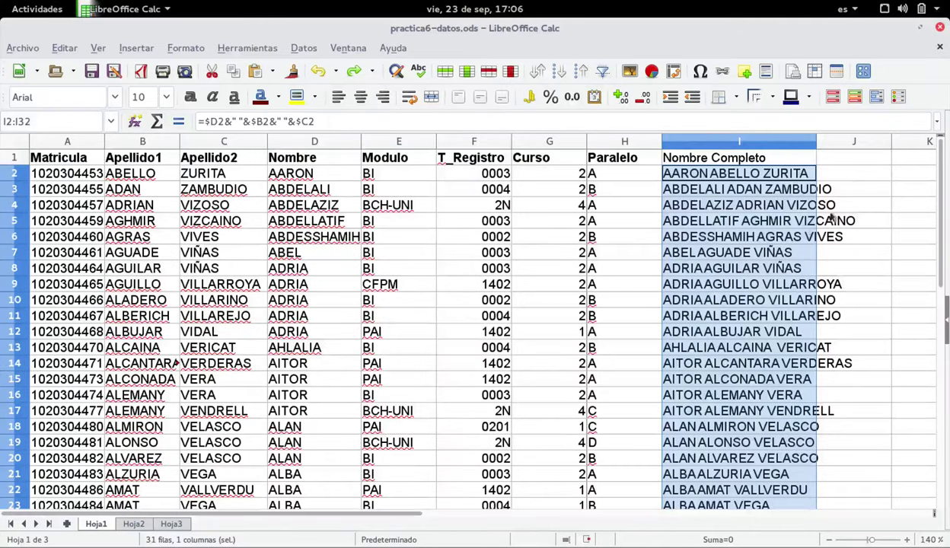
Paste the copied full names from J2 downward with Paste Special, keeping only Texto and excluding Números and Fecha y hora.
click(855, 174)
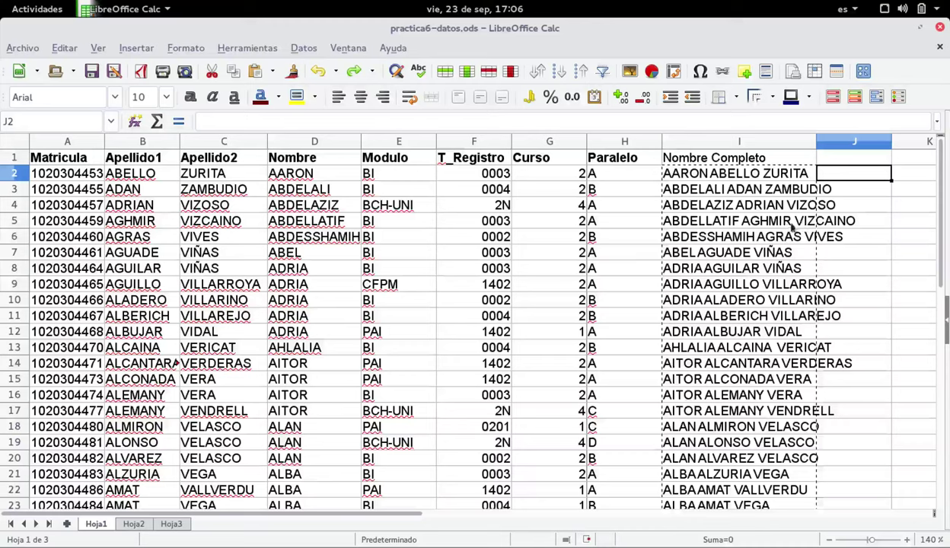
scroll(784, 230, down, 6)
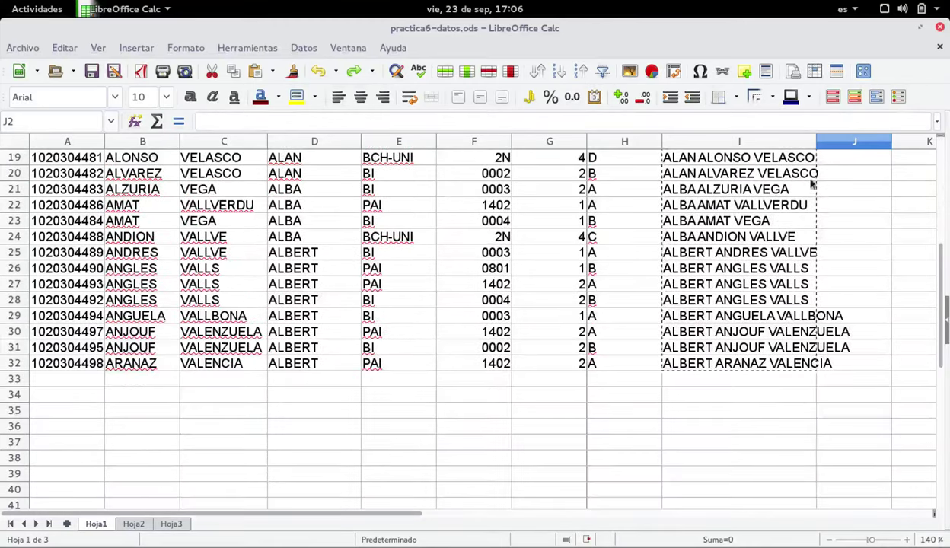
scroll(703, 259, up, 6)
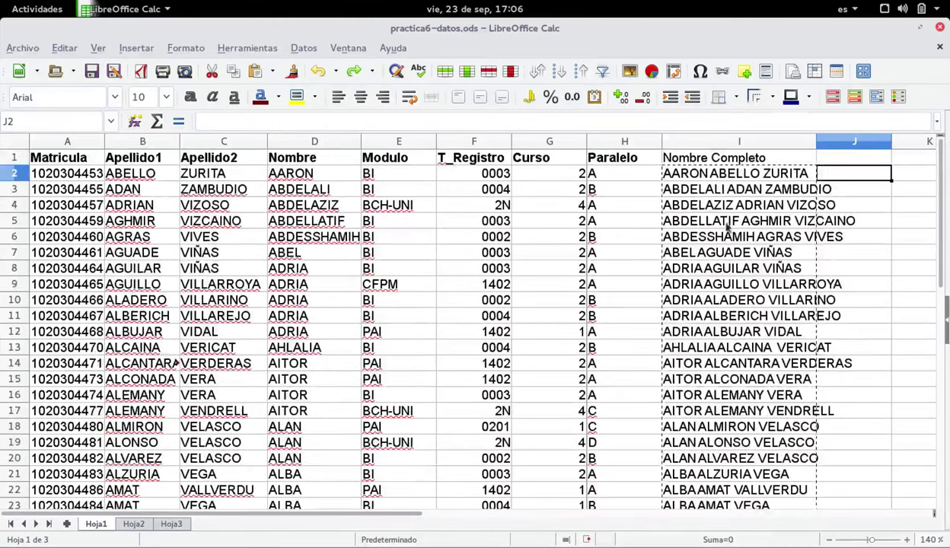
scroll(737, 175, down, 7)
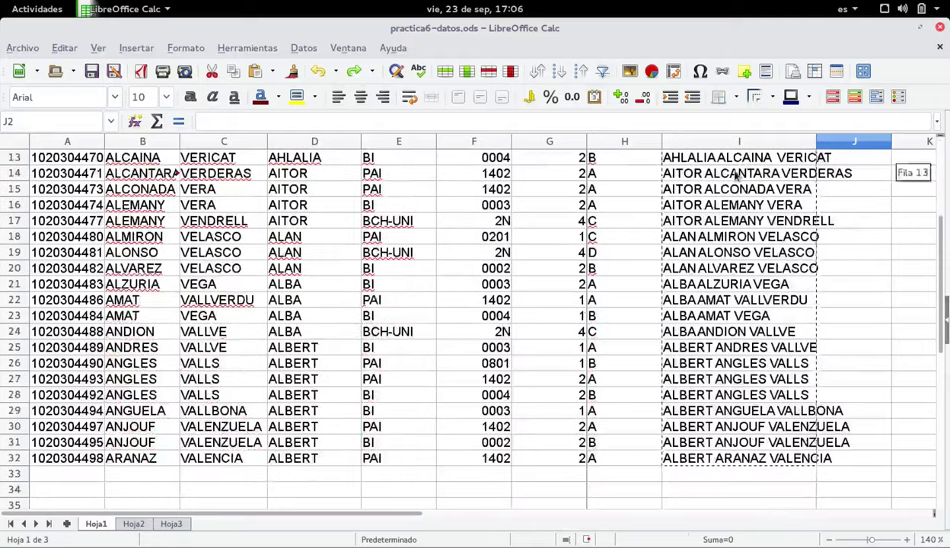
scroll(737, 175, up, 4)
scroll(736, 175, up, 3)
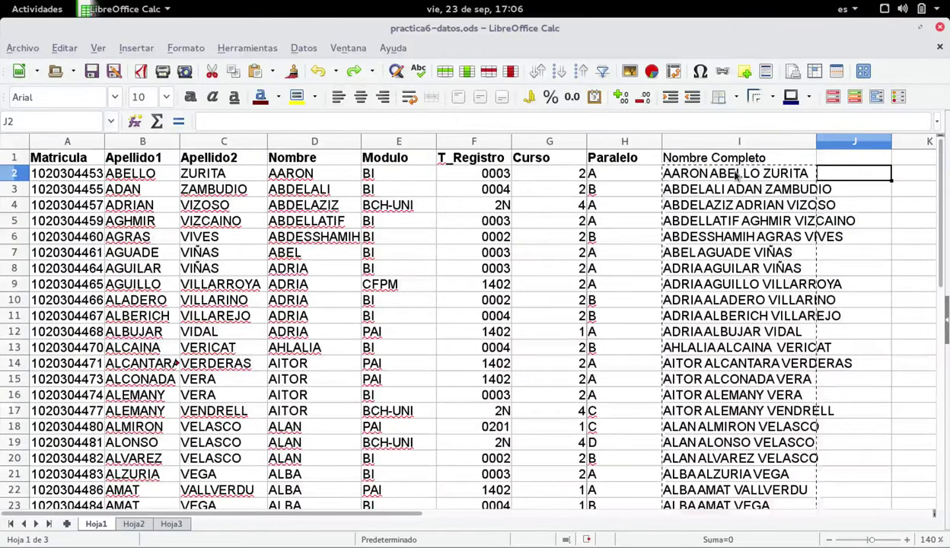
key(ctrl+c)
click(95, 49)
mouse_move(65, 52)
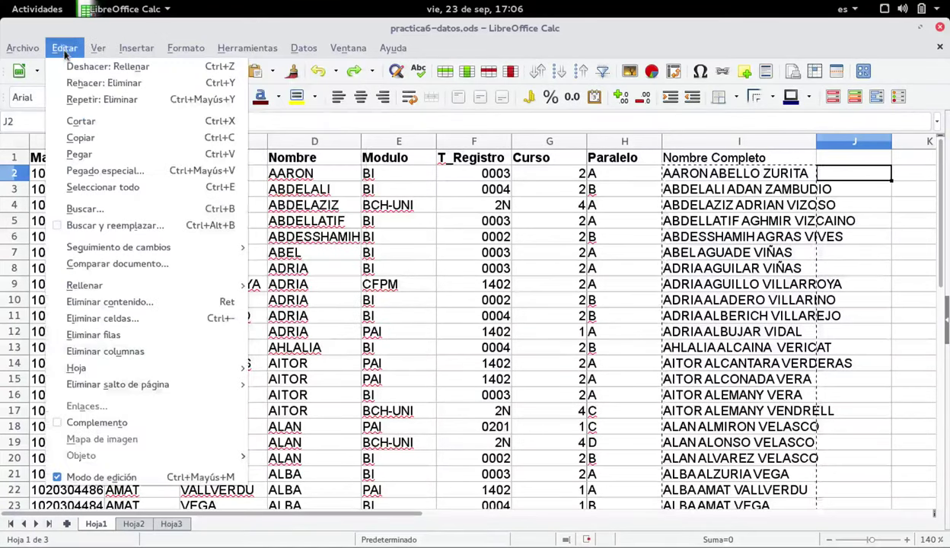
click(110, 170)
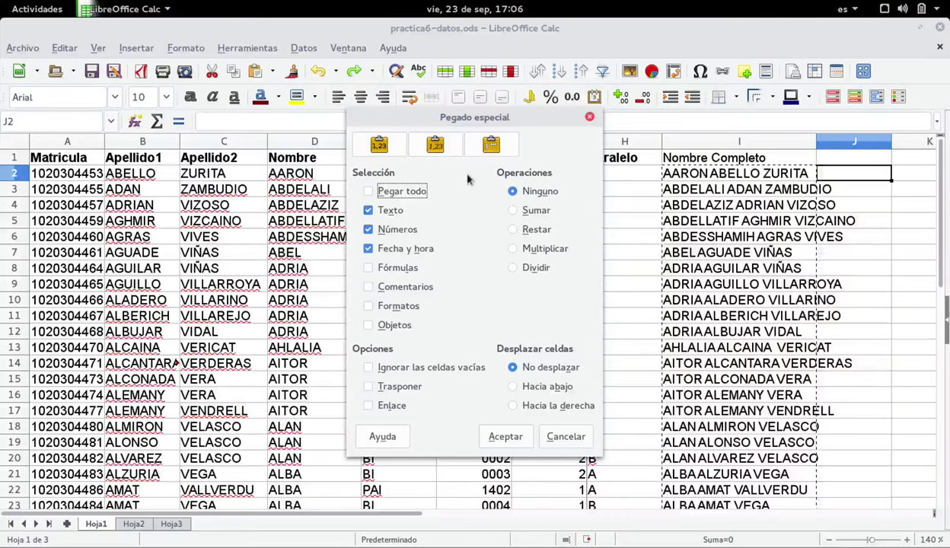
click(369, 230)
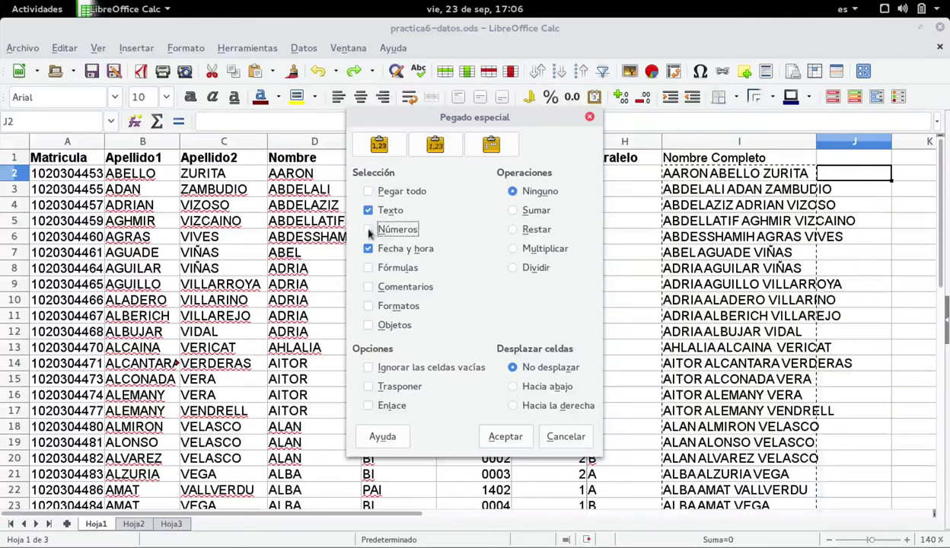
click(368, 248)
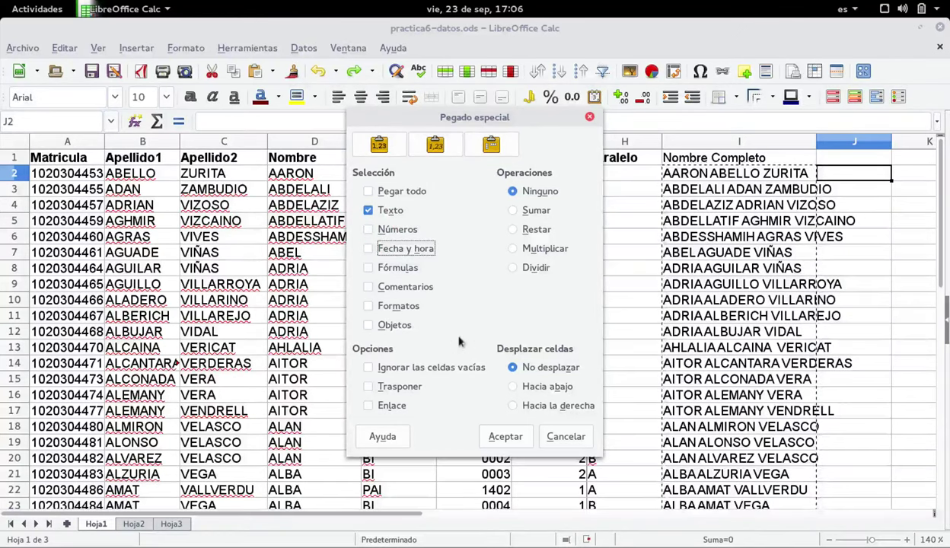
click(504, 434)
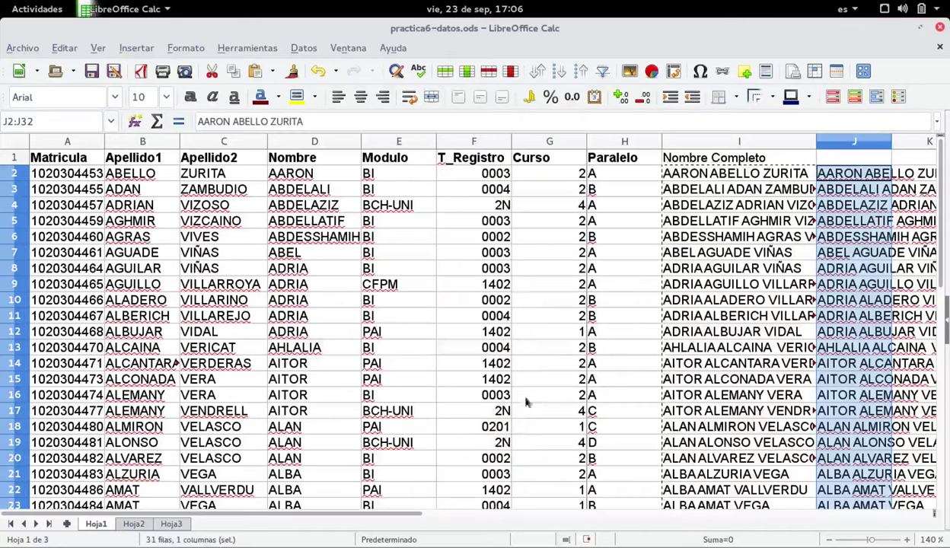
Compare the contents of I2 with the pasted cell J2, and look through the other cells of row 2.
click(737, 175)
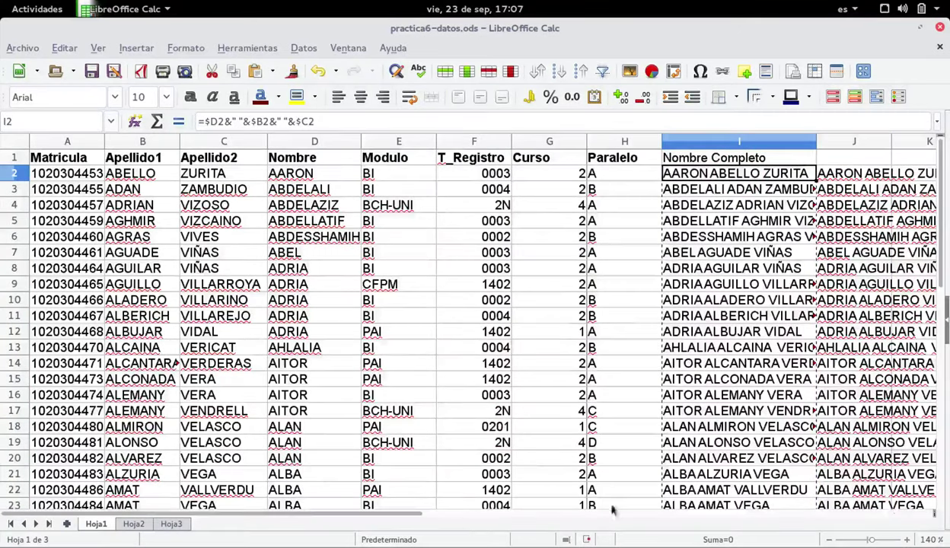
scroll(601, 499, right, 5)
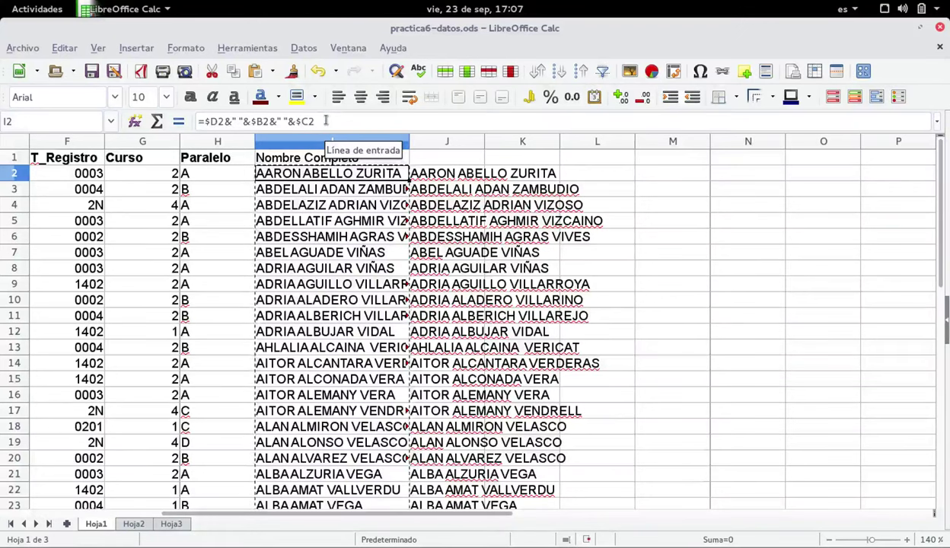
click(415, 174)
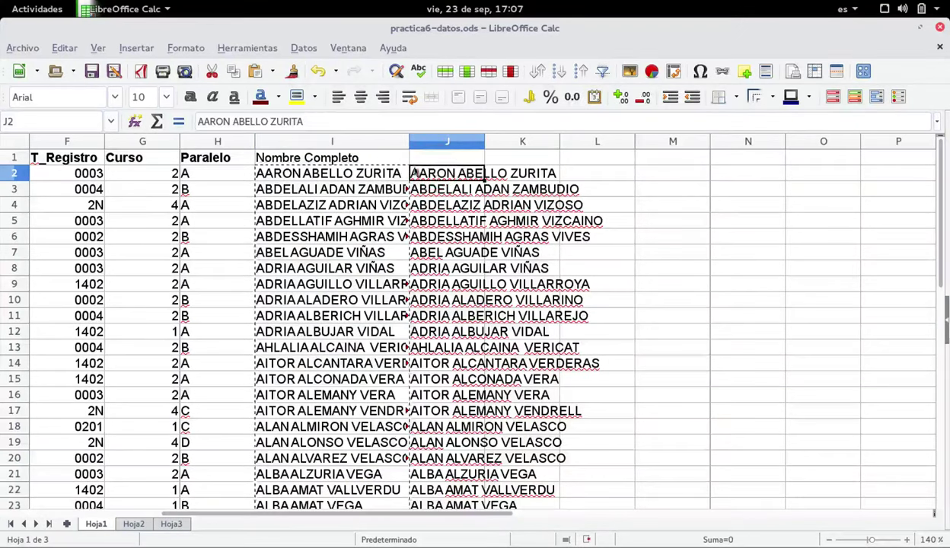
click(354, 171)
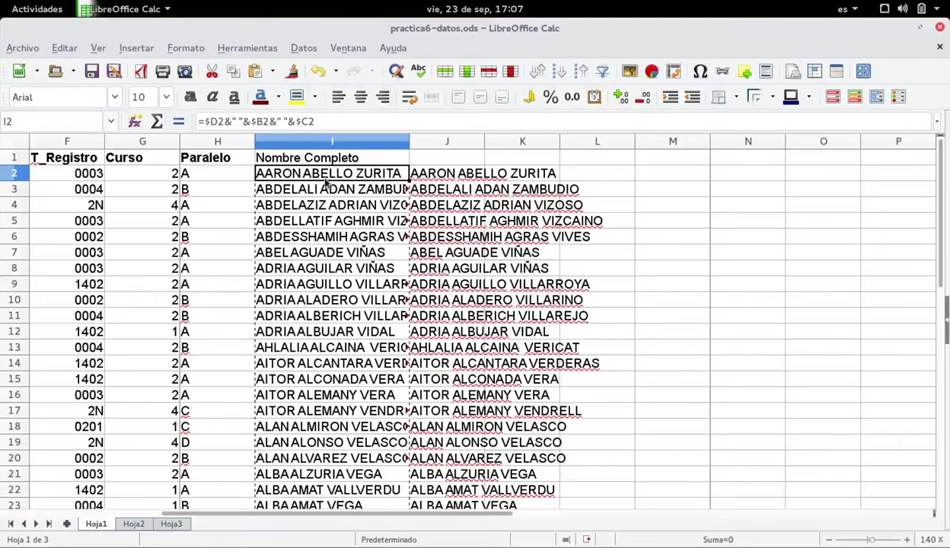
key(Left)
key(Left)
key(Left)
key(Left)
key(Left)
key(Left)
key(Left)
key(Left)
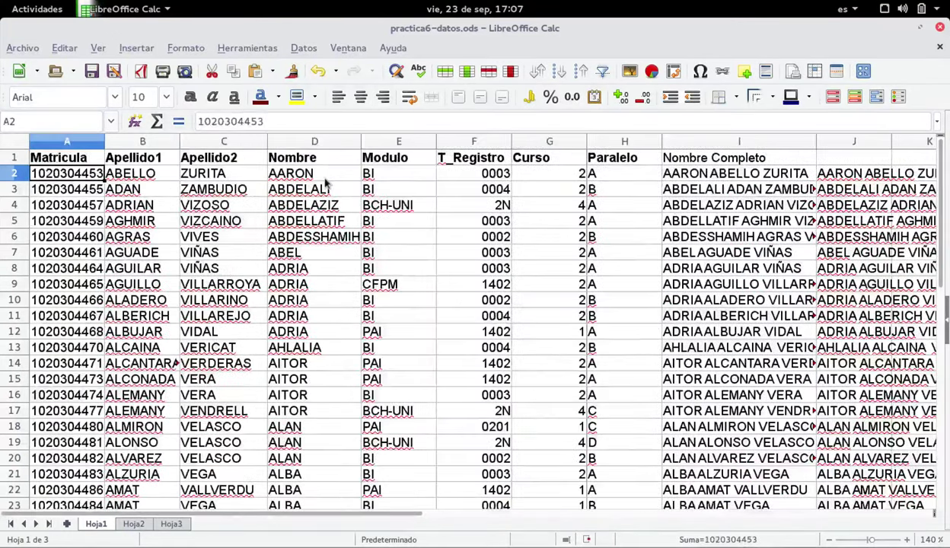
key(Right)
key(Right)
key(Right)
key(Right)
key(Right)
key(Right)
key(Left)
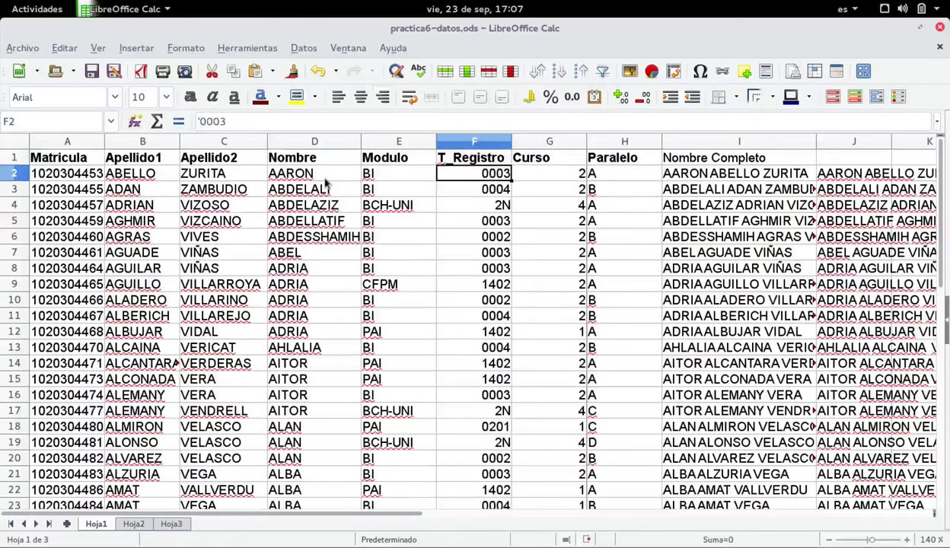
Try deleting the Apellido2 column to test its effect on the formulas and the pasted names, and undo the deletion.
click(223, 141)
right_click(223, 141)
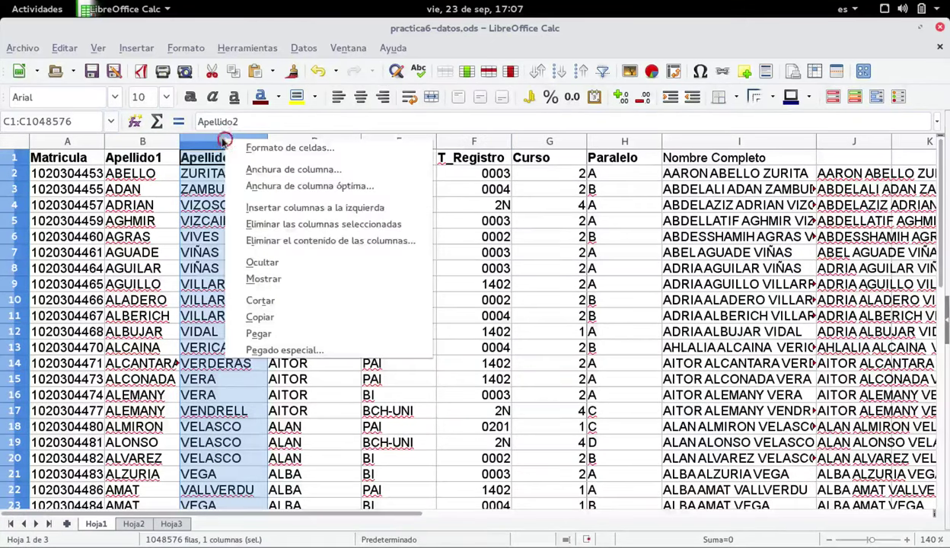
click(282, 223)
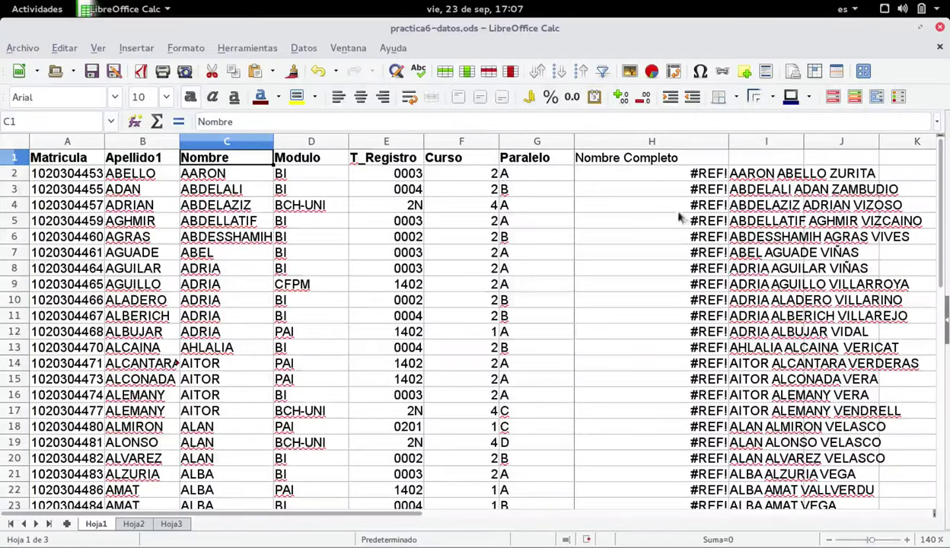
scroll(678, 228, down, 7)
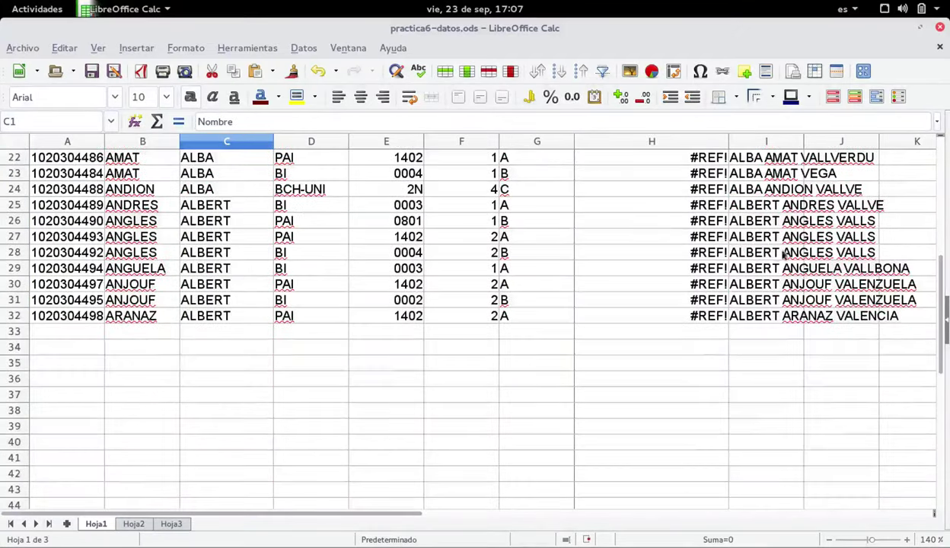
scroll(784, 255, up, 7)
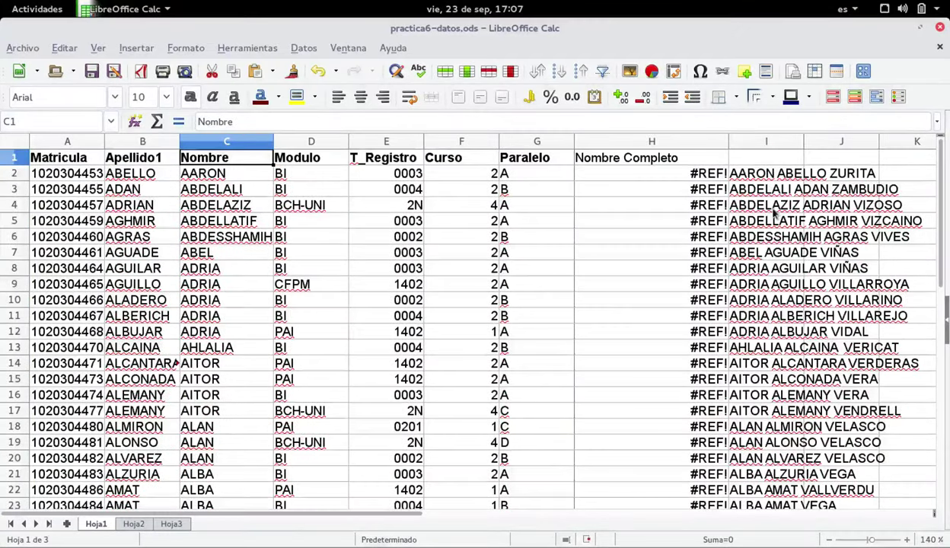
key(ctrl+z)
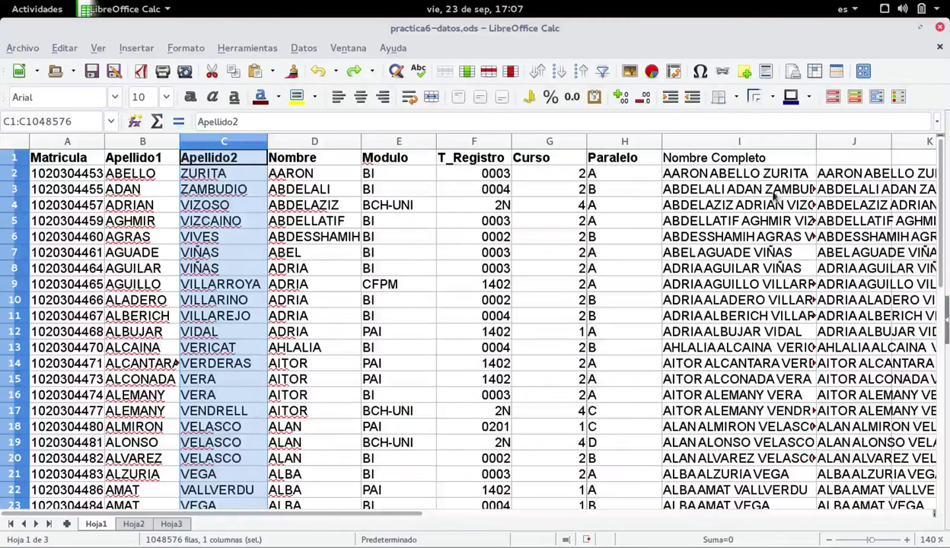
Delete column I, which holds the Nombre Completo formulas, so only the pasted text names remain.
click(771, 180)
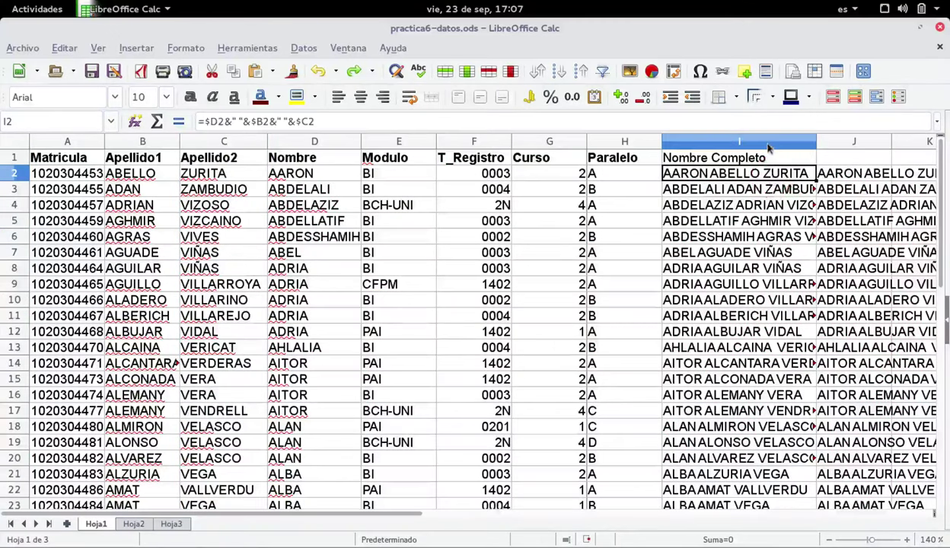
right_click(736, 141)
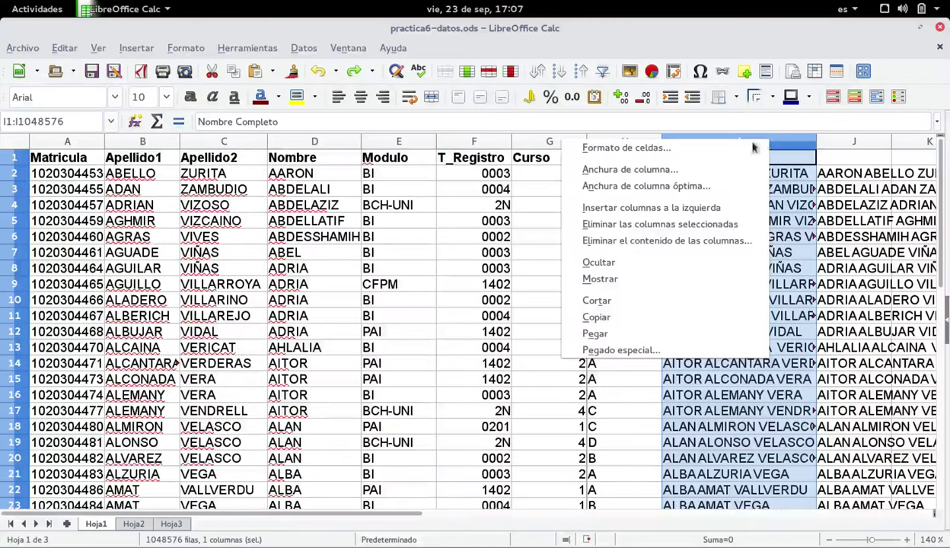
click(718, 223)
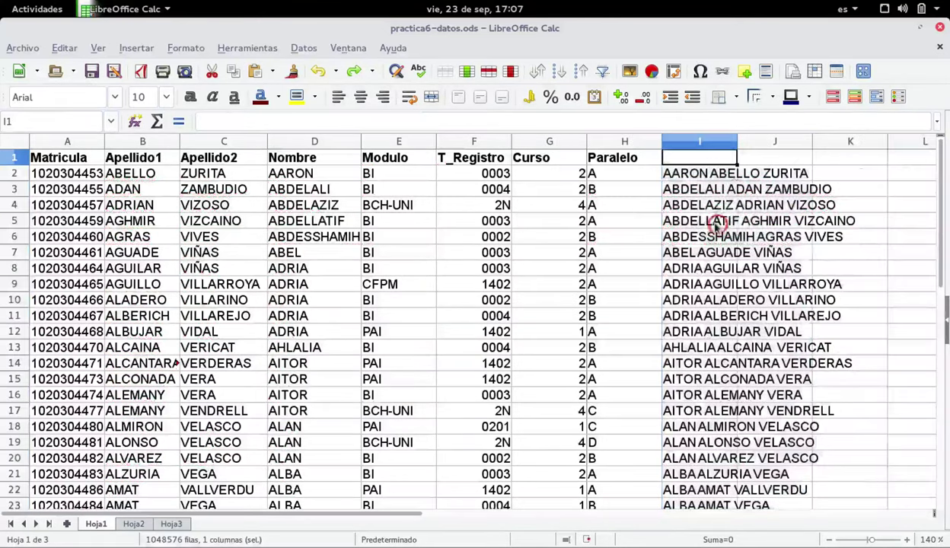
Enter the heading "Nombre Completo" in cell I1 above the pasted names.
click(713, 160)
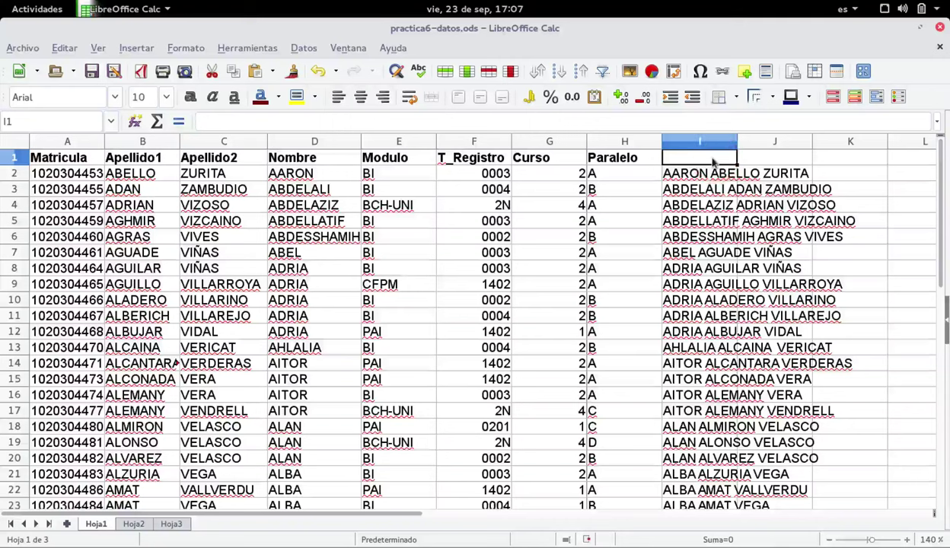
text(Nombre C)
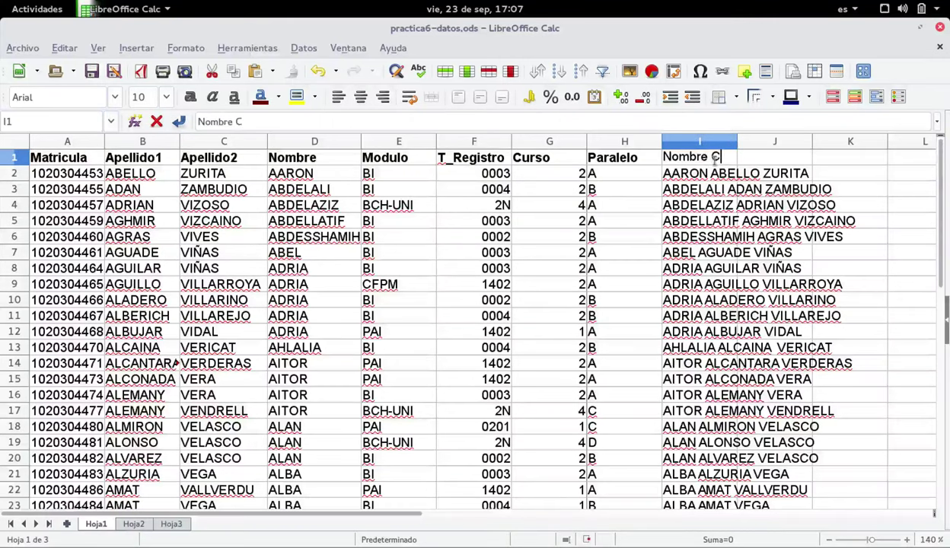
text(ompleto)
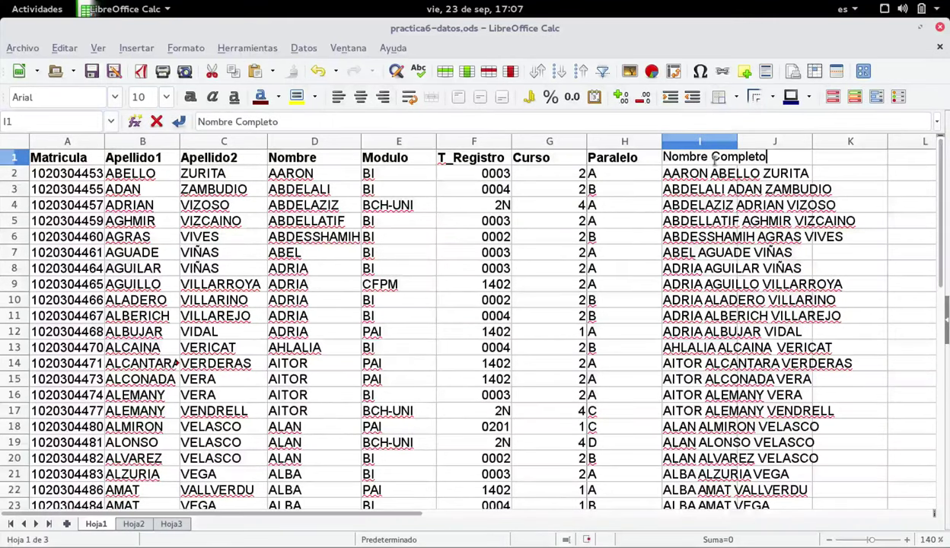
key(Return)
Make the Nombre Completo heading in I1 bold and fit column I's width to its contents.
click(713, 157)
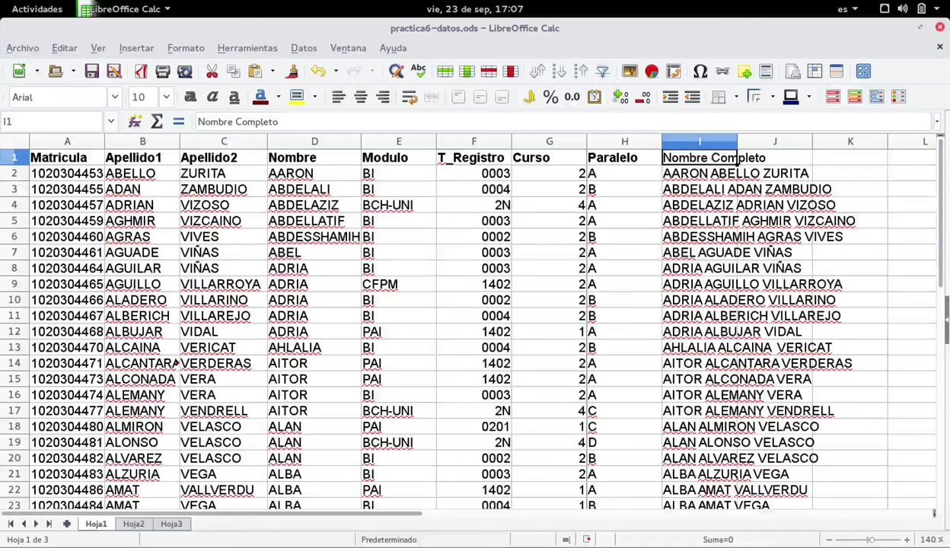
click(190, 96)
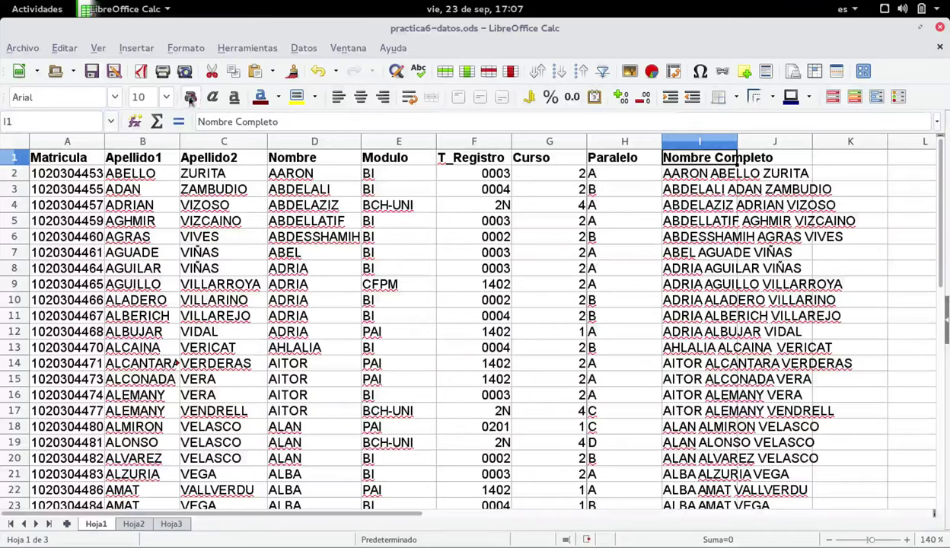
double_click(737, 145)
click(857, 174)
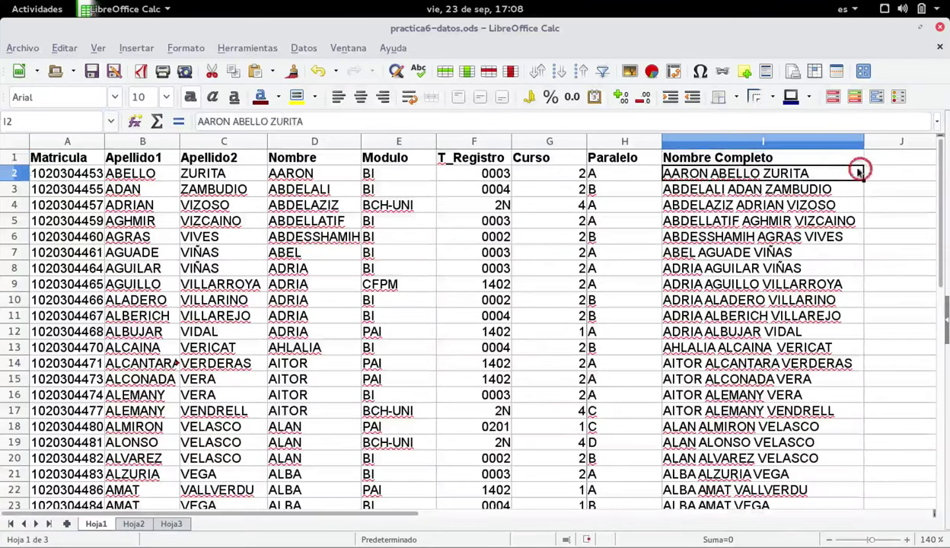
Start a CONCATENAR formula in J2 with the Nombre cell D2 and a quoted space " " as its first arguments.
scroll(858, 173, right, 3)
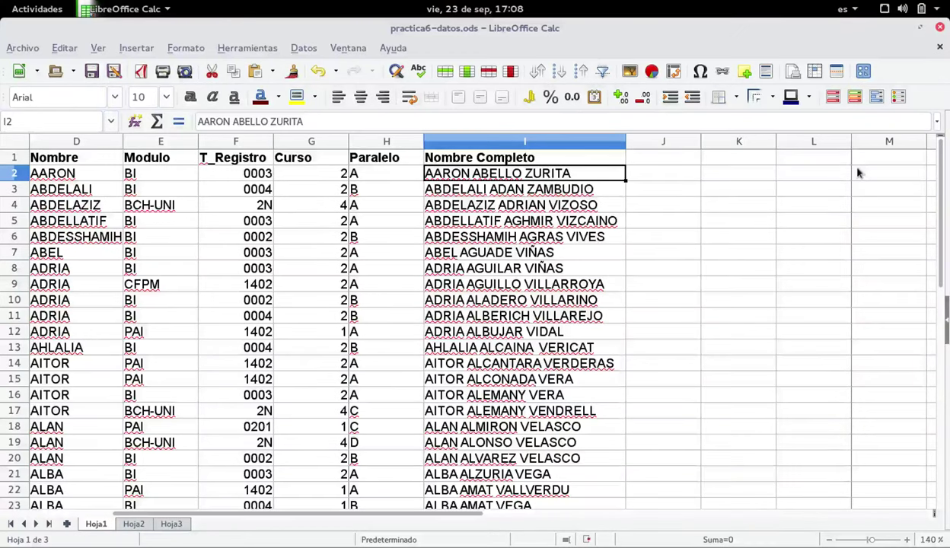
key(Right)
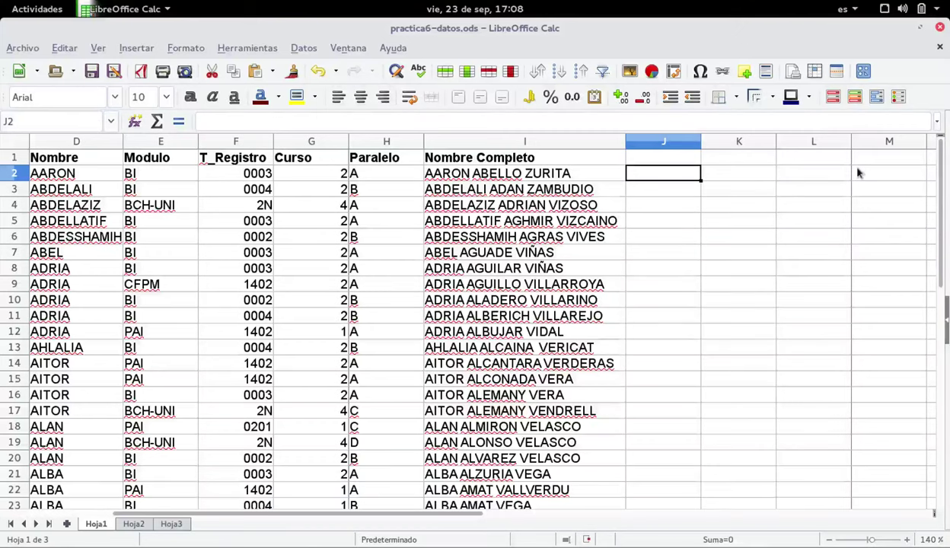
text(=con)
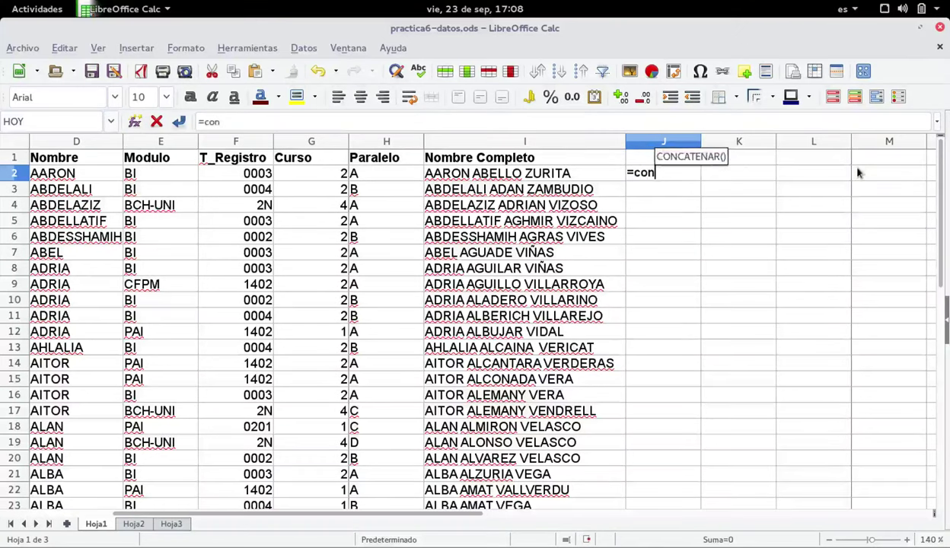
text(catenar()
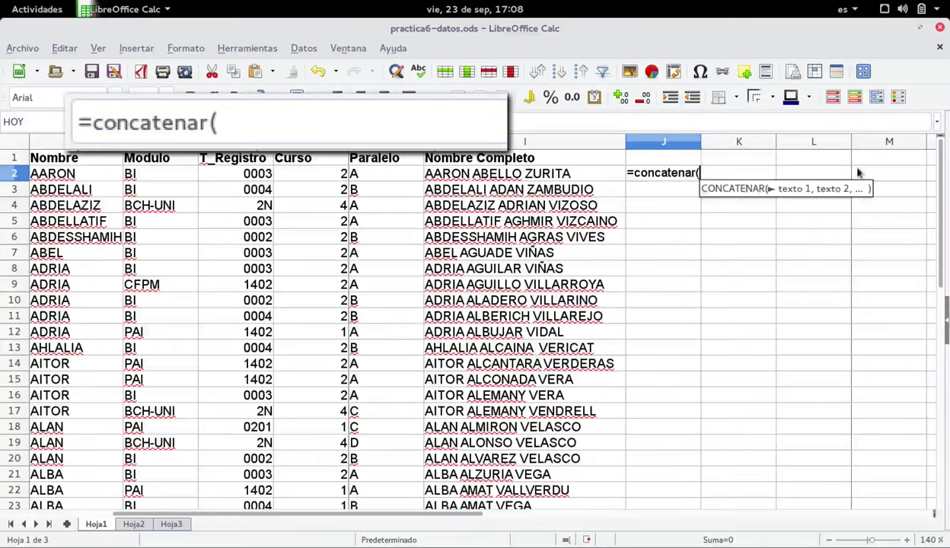
drag(390, 514, 380, 515)
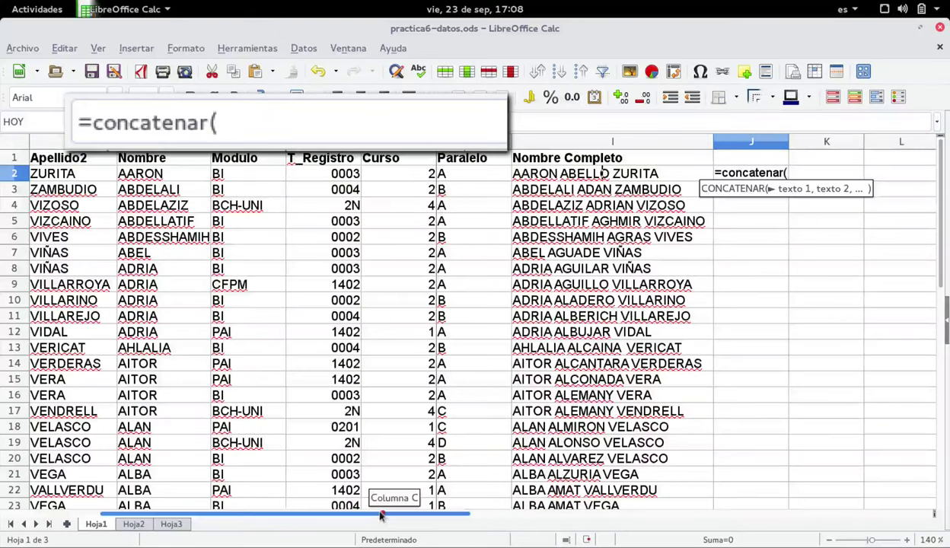
click(169, 178)
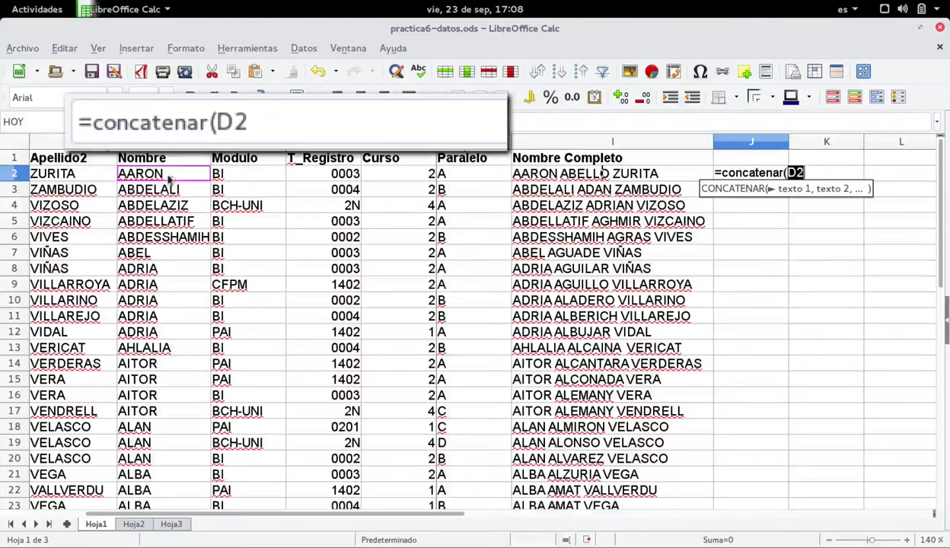
click(261, 120)
text(,)
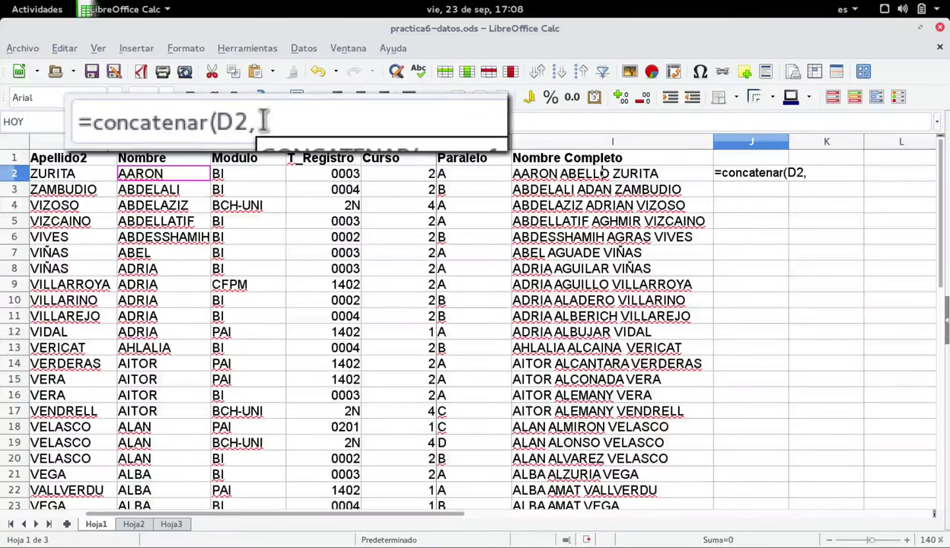
text(" ")
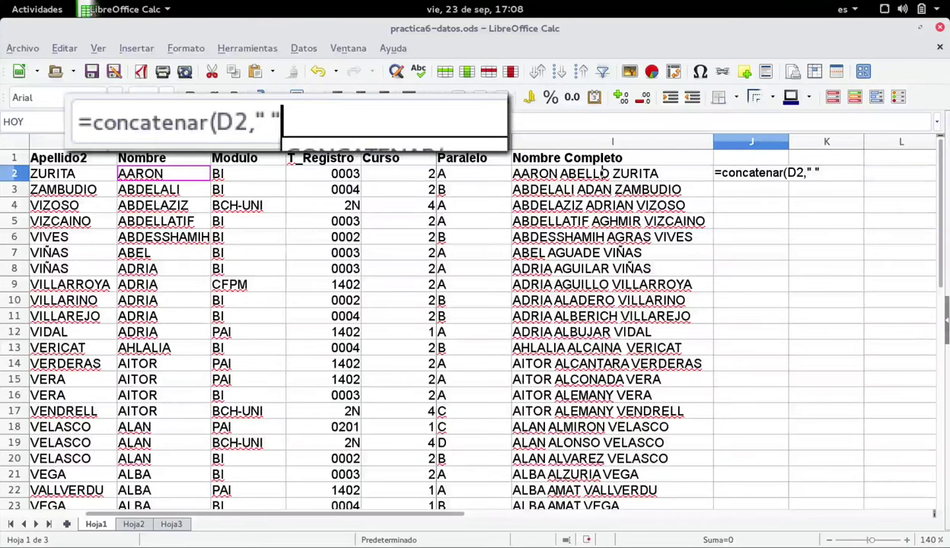
text(,)
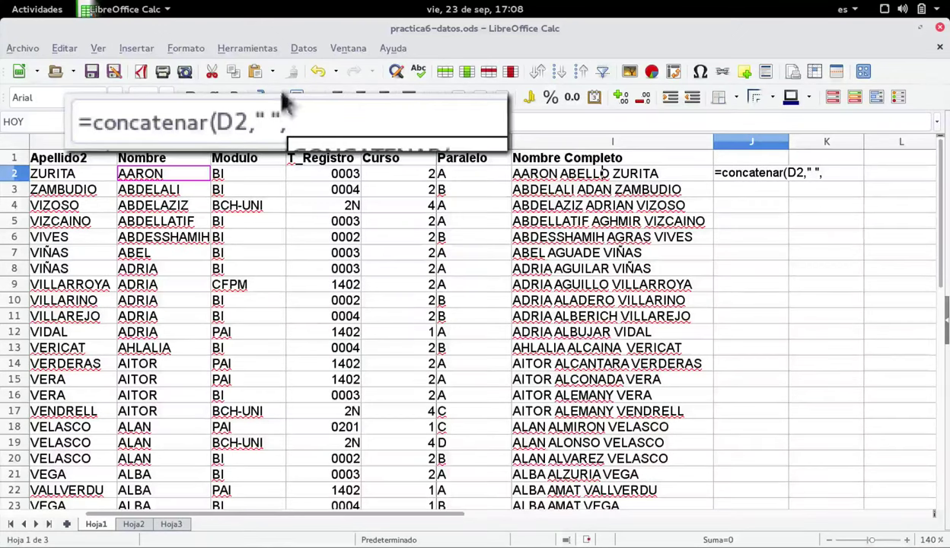
Complete the J2 formula with Apellido1, a space and Apellido2, giving =concatenar(D2," ",B2," ",C2).
drag(382, 516, 352, 514)
click(81, 174)
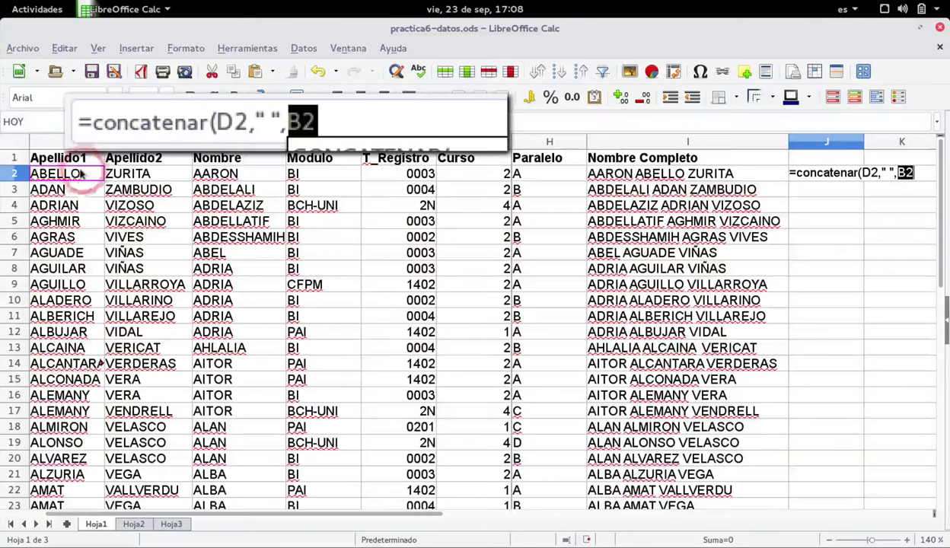
text(,)
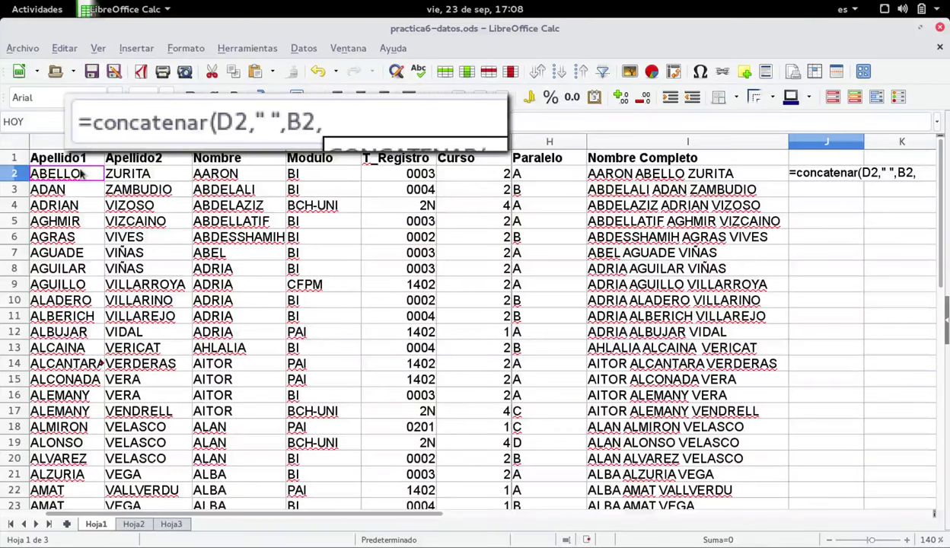
text(" ")
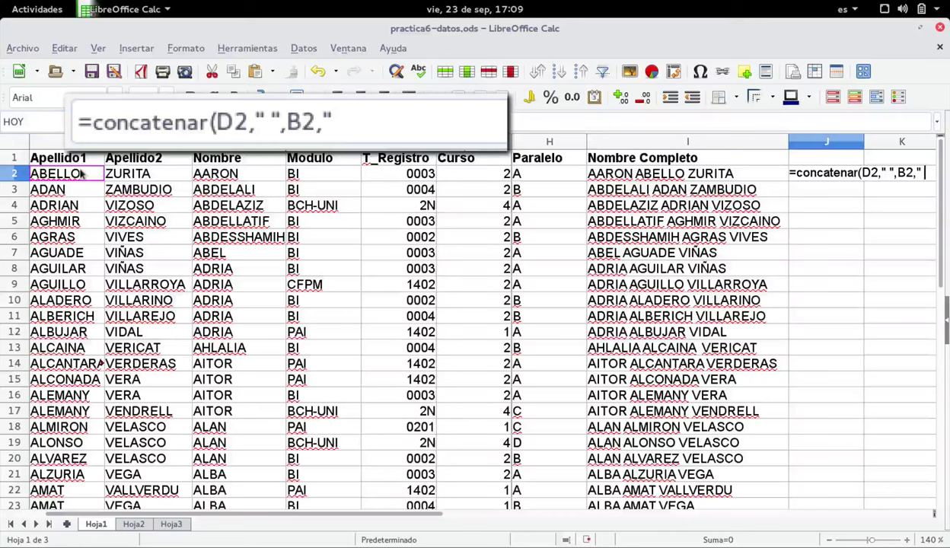
text(,)
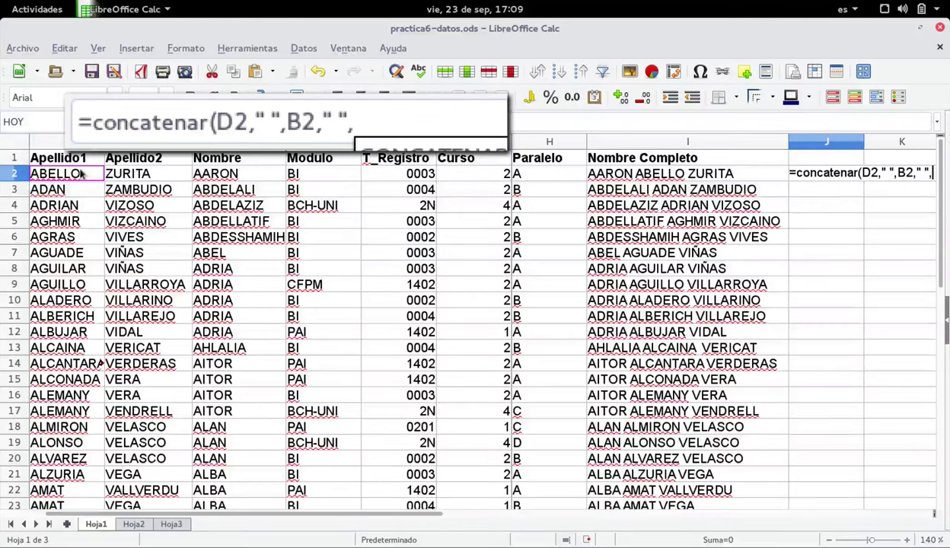
click(131, 174)
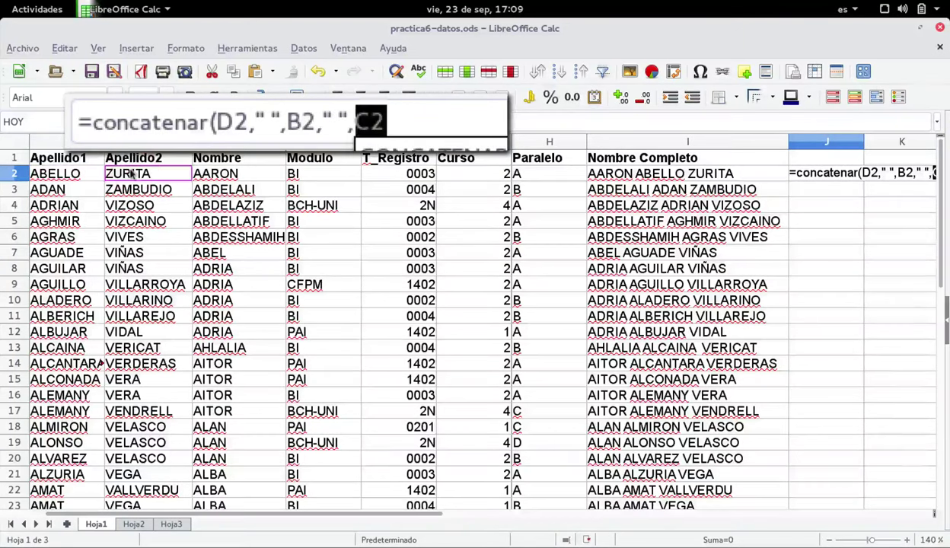
text())
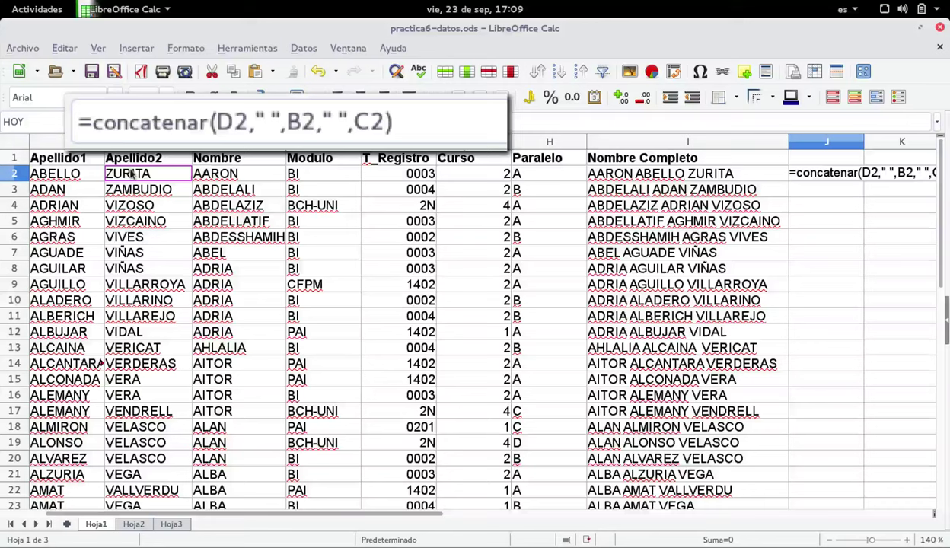
key(Return)
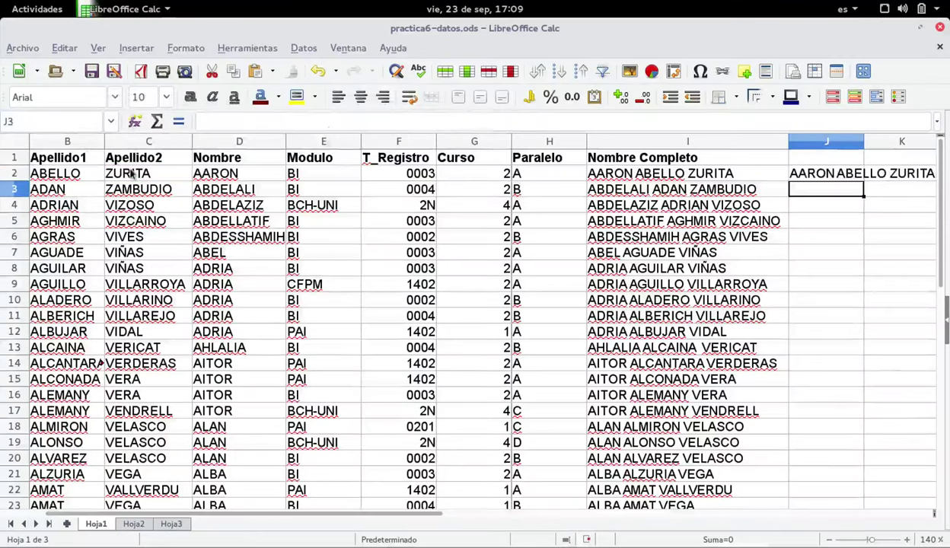
Review the CONCATENAR formula in J2 and the cells it references without changing it.
key(Up)
scroll(131, 174, right, 2)
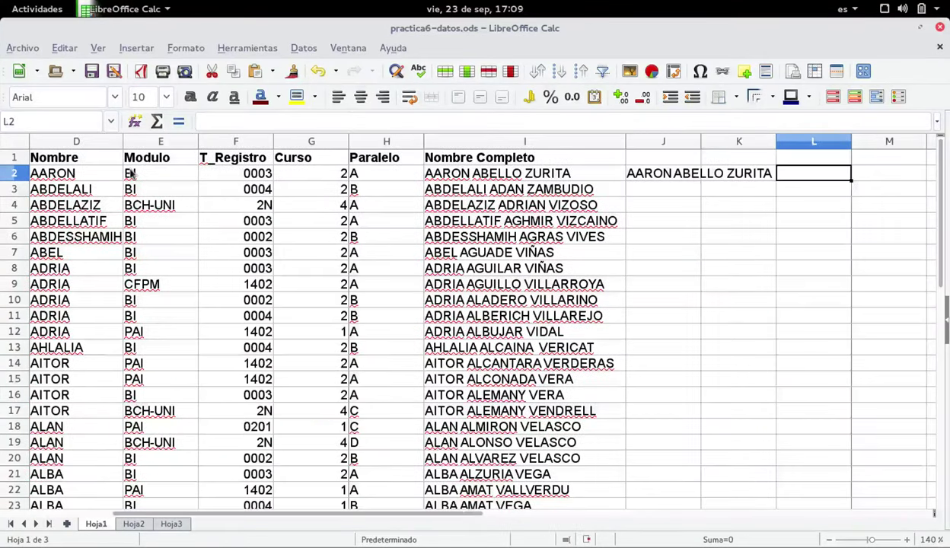
click(352, 122)
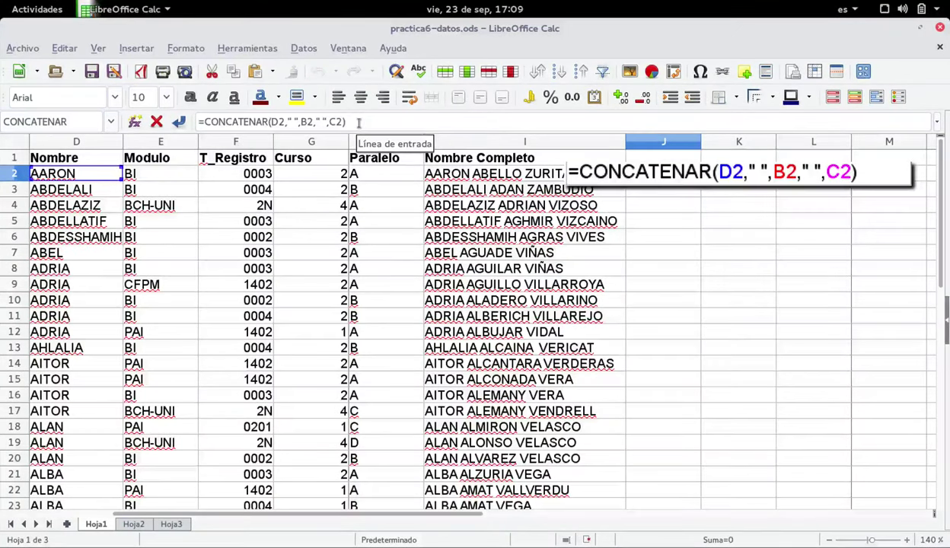
click(668, 190)
key(Escape)
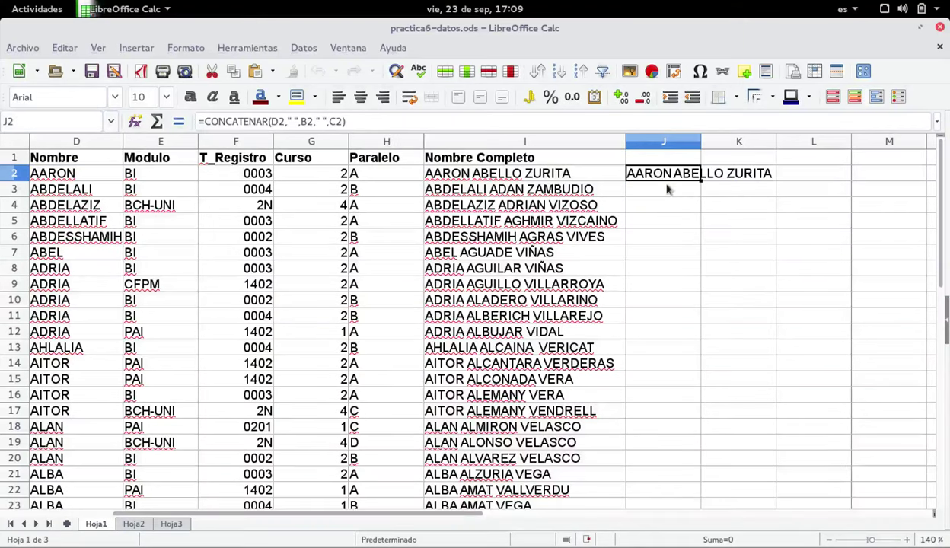
Fill the CONCATENAR formula from J2 down to J32 and check the names against the Nombre Completo column.
drag(697, 176, 697, 303)
click(656, 301)
scroll(653, 329, down, 4)
scroll(653, 330, up, 11)
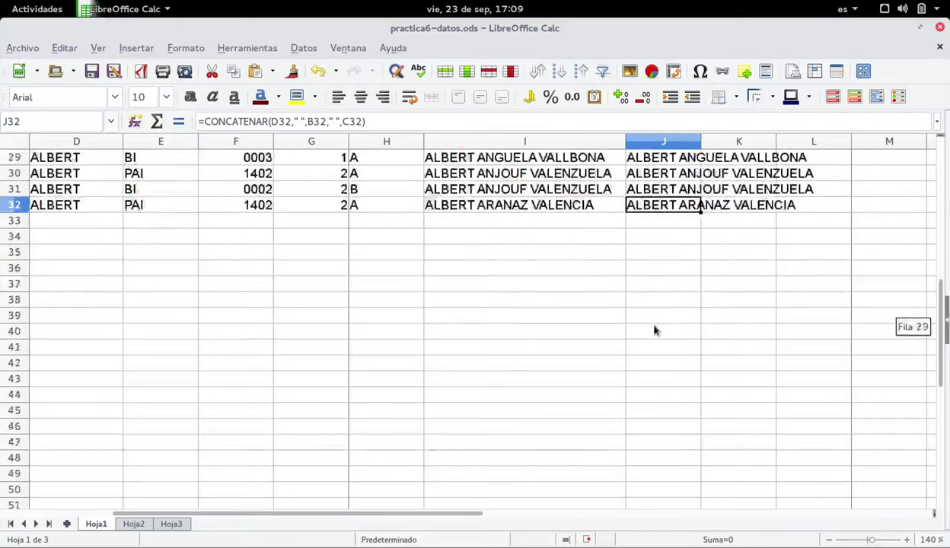